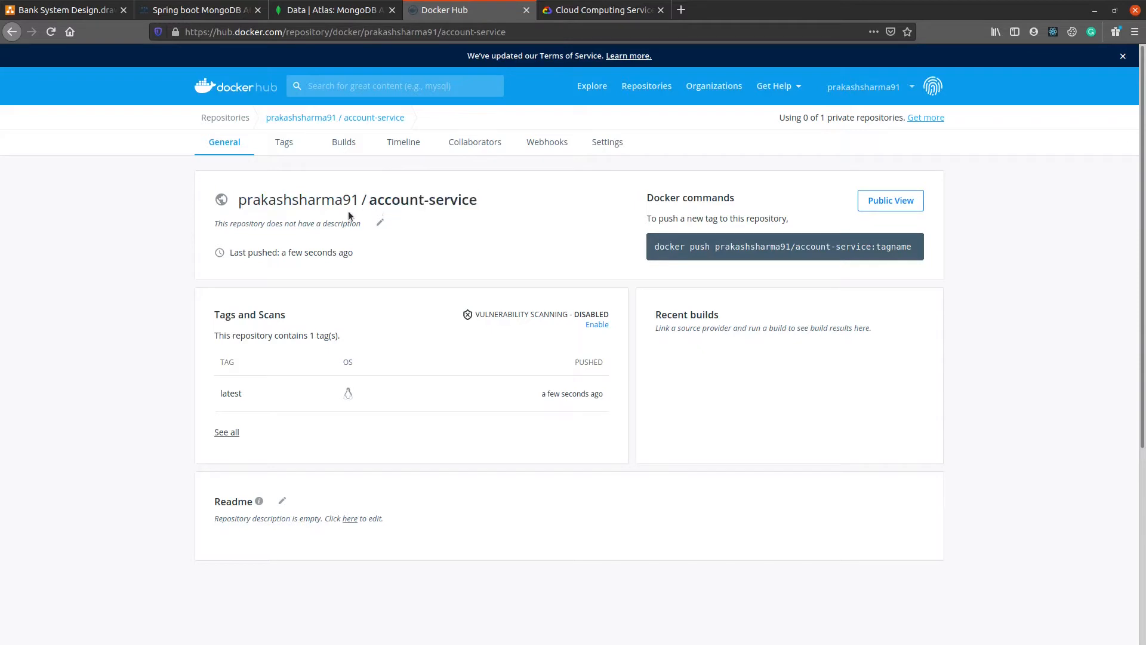
Step: Examine the account-service repository on Docker Hub and the Docker, Kubernetes and load balancer steps in the Spring Boot deployment guide
left_click_drag(480, 202, 237, 201)
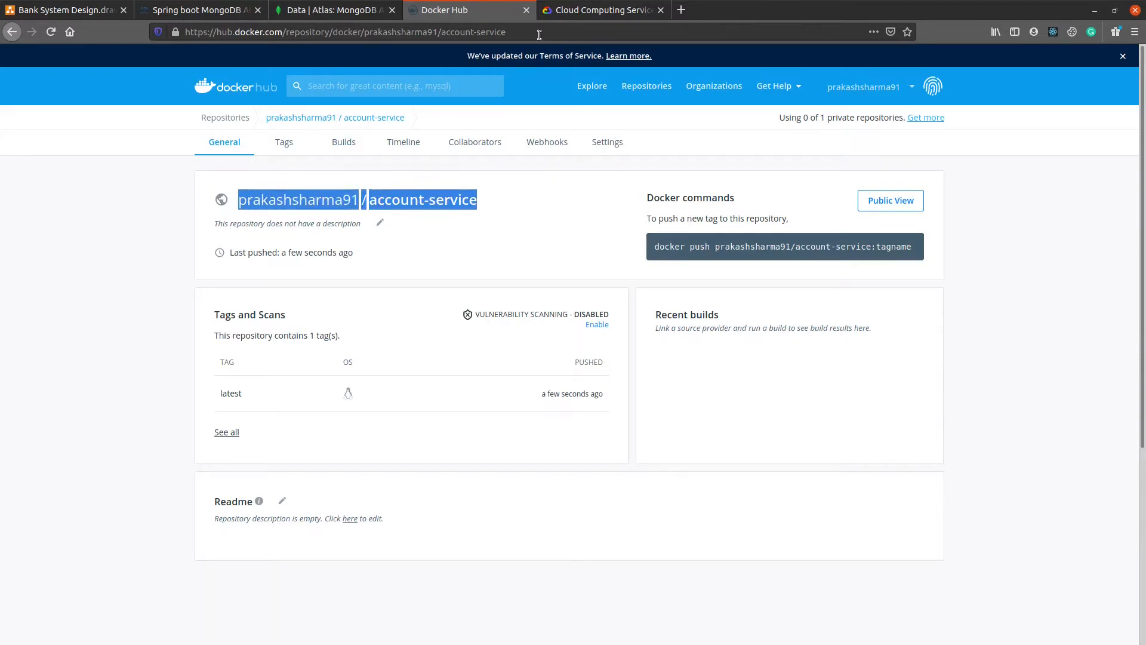
left_click(575, 7)
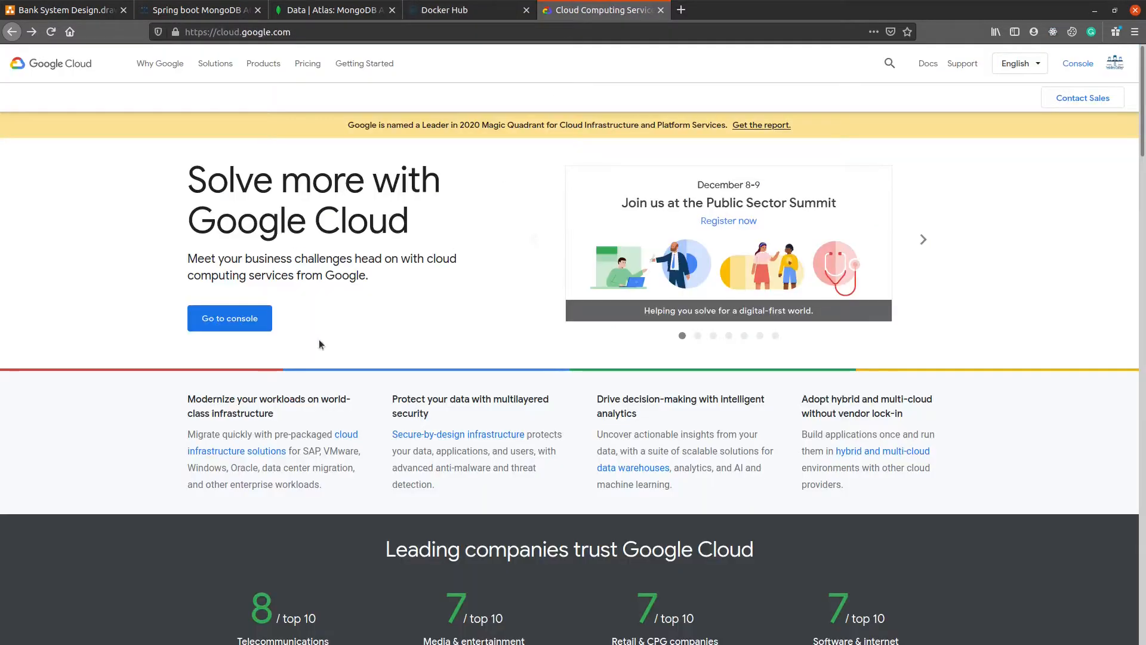
left_click(465, 9)
left_click(241, 5)
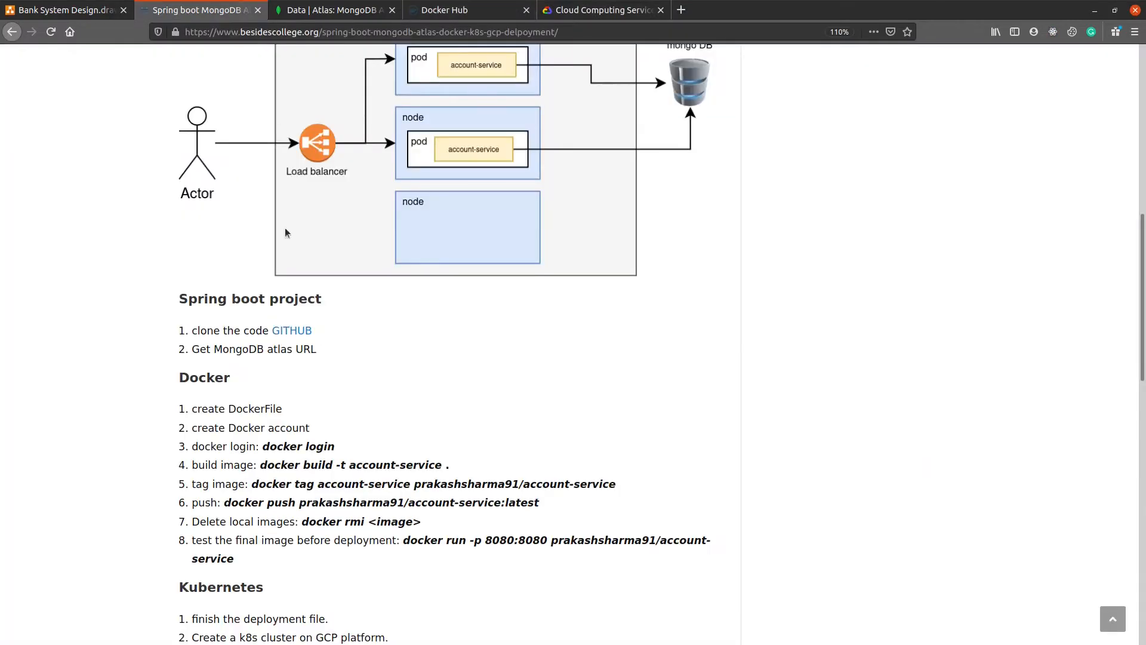
scroll(307, 588, "down", 3)
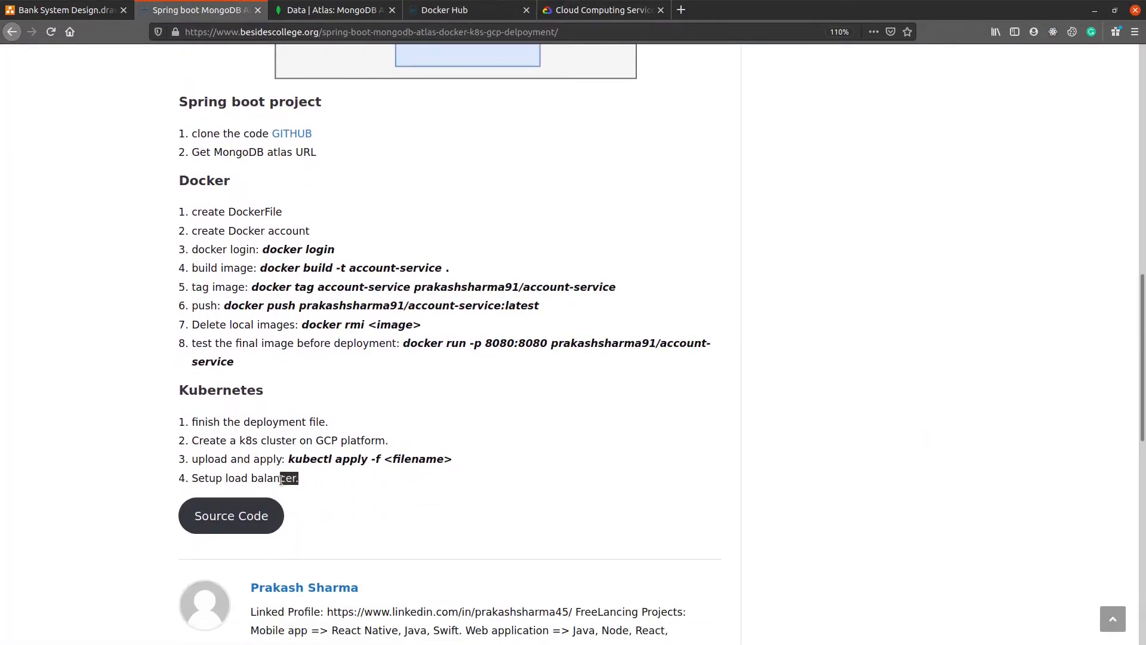
left_click_drag(281, 480, 194, 475)
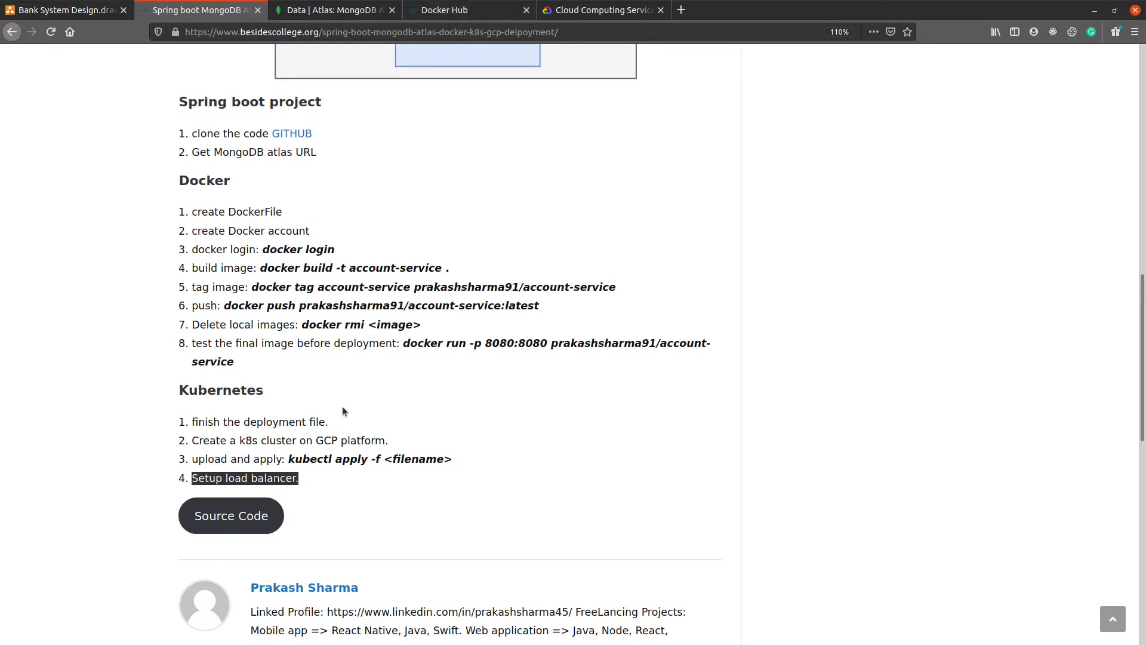
left_click_drag(317, 482, 194, 477)
scroll(202, 469, "up", 3)
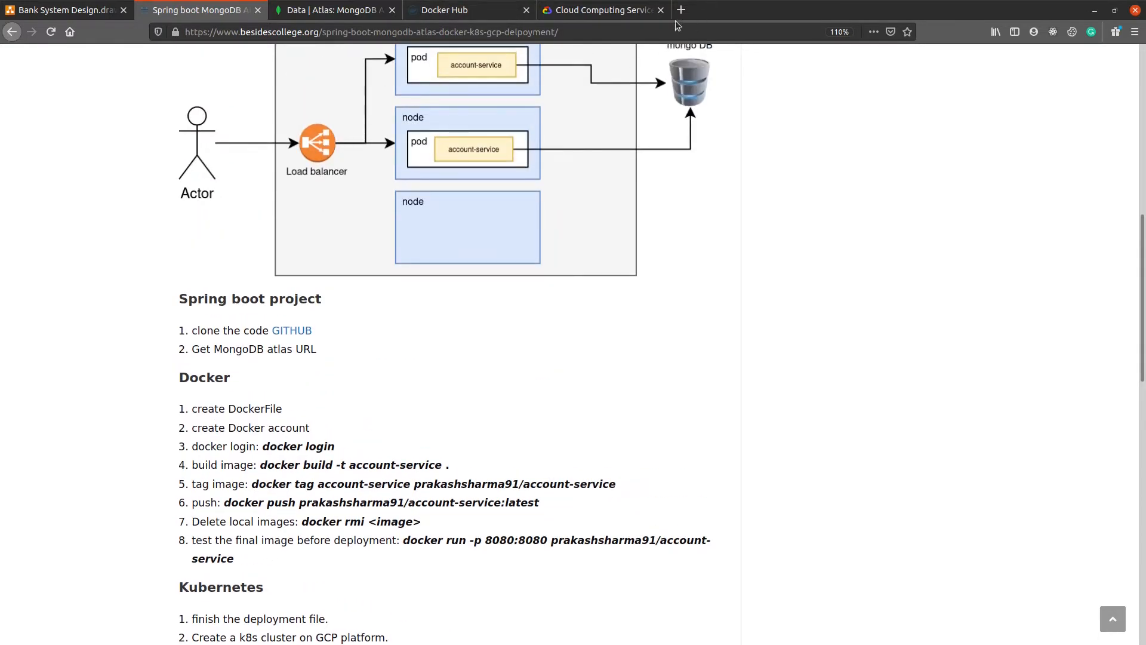
scroll(237, 487, "up", 3)
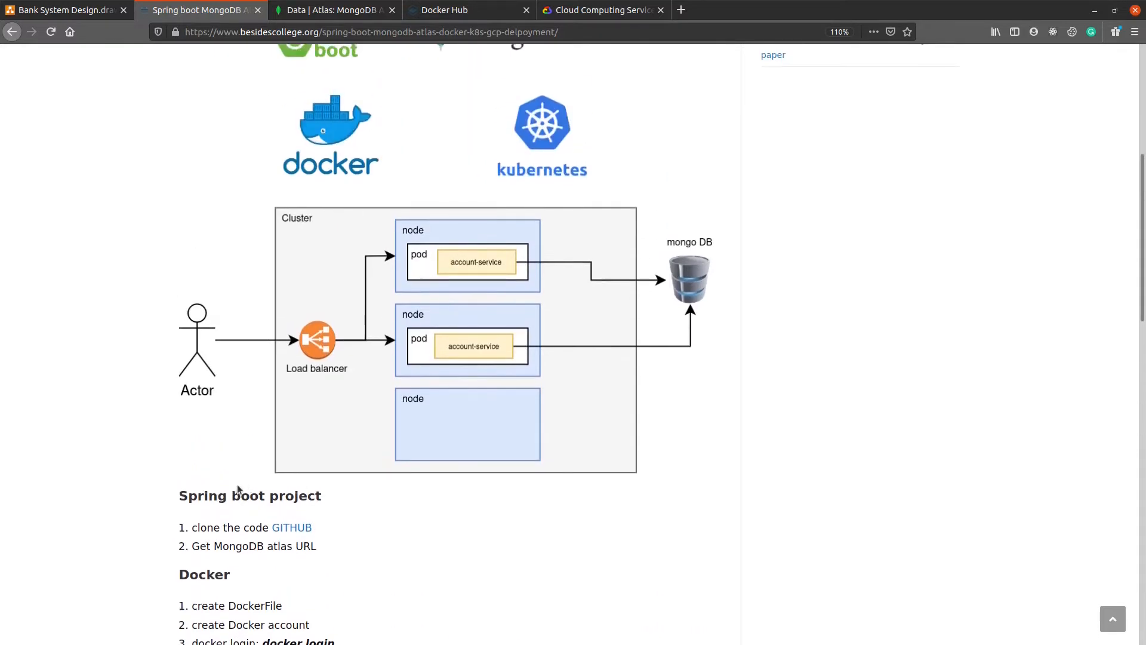
scroll(237, 485, "down", 5)
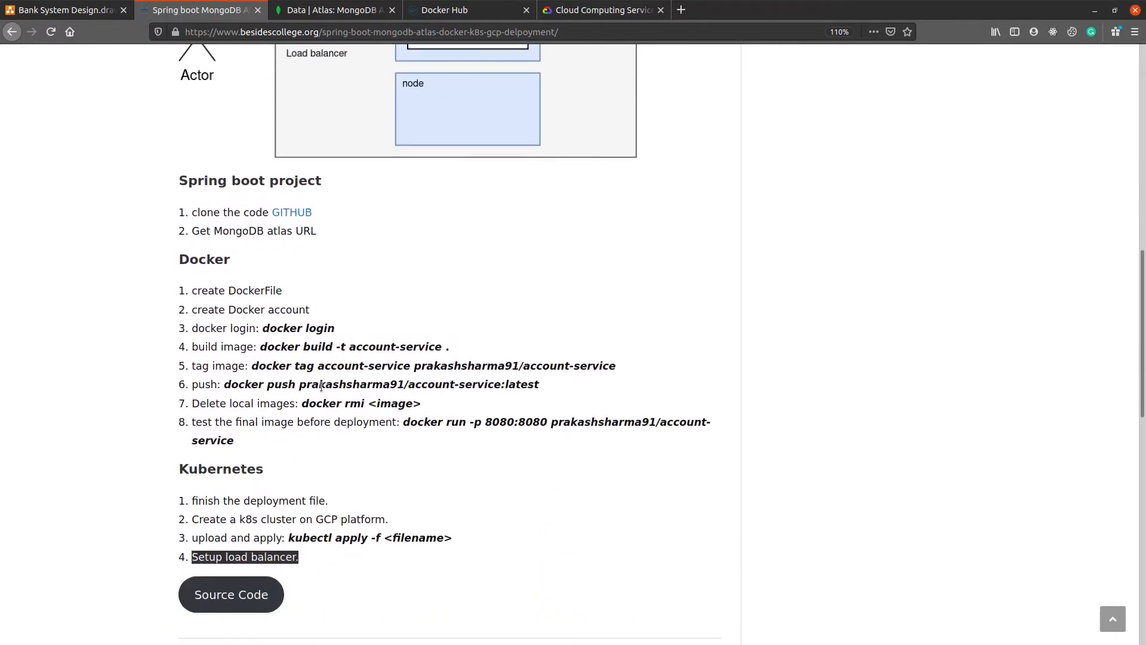
left_click(444, 10)
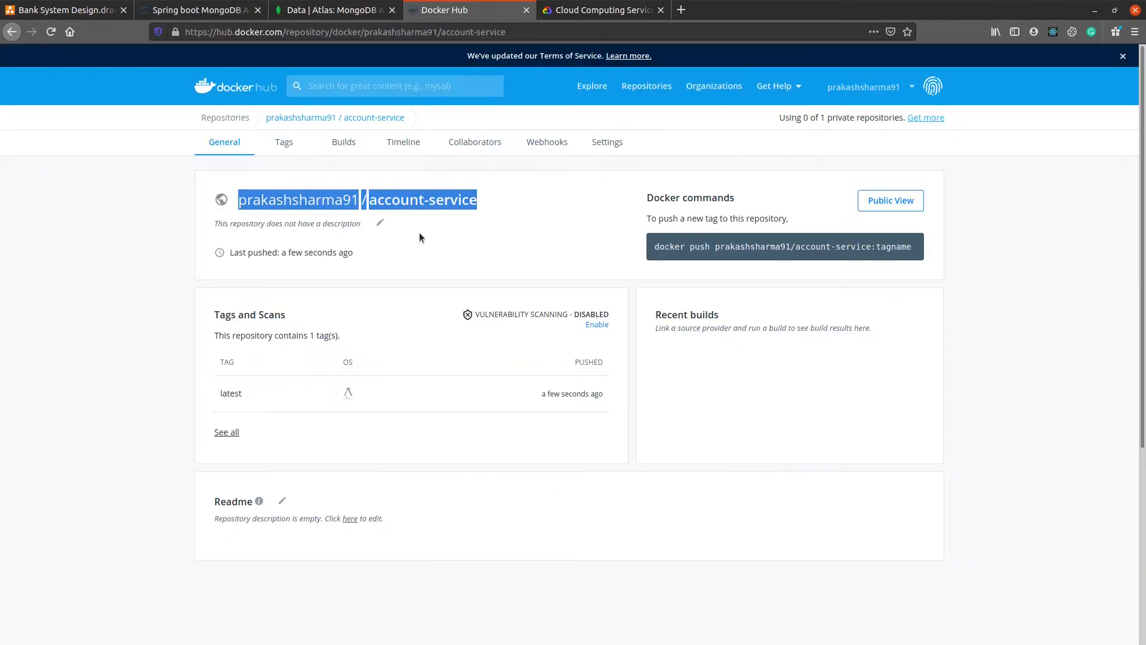
left_click(380, 204)
left_click_drag(262, 205, 477, 199)
left_click(218, 10)
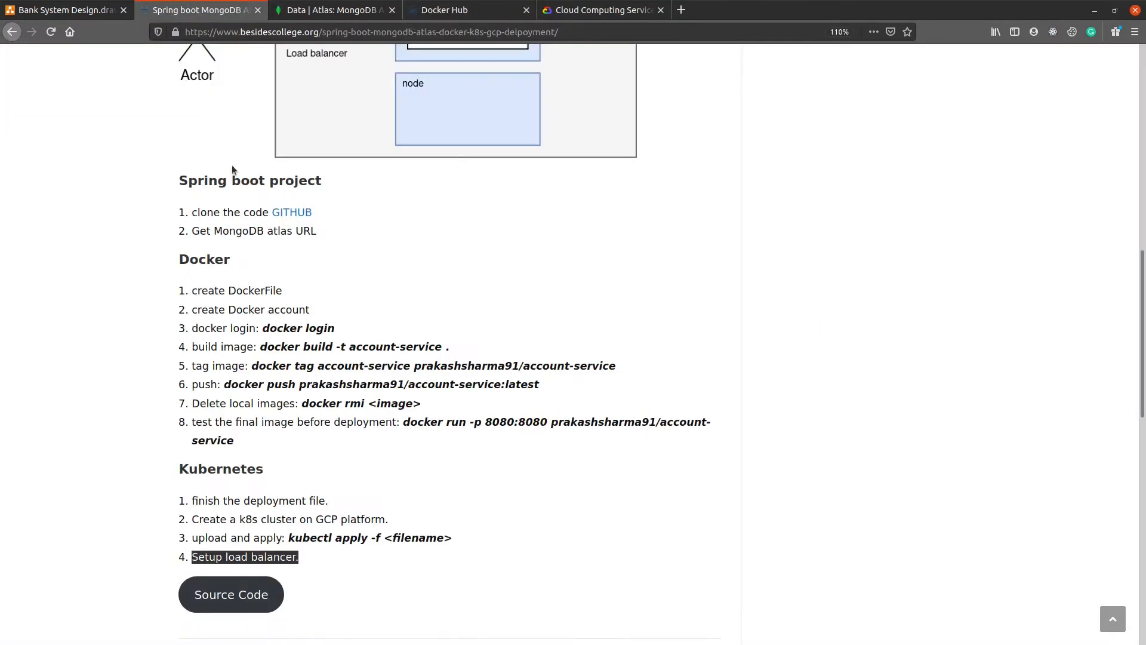
triple_click(212, 473)
left_click(280, 404)
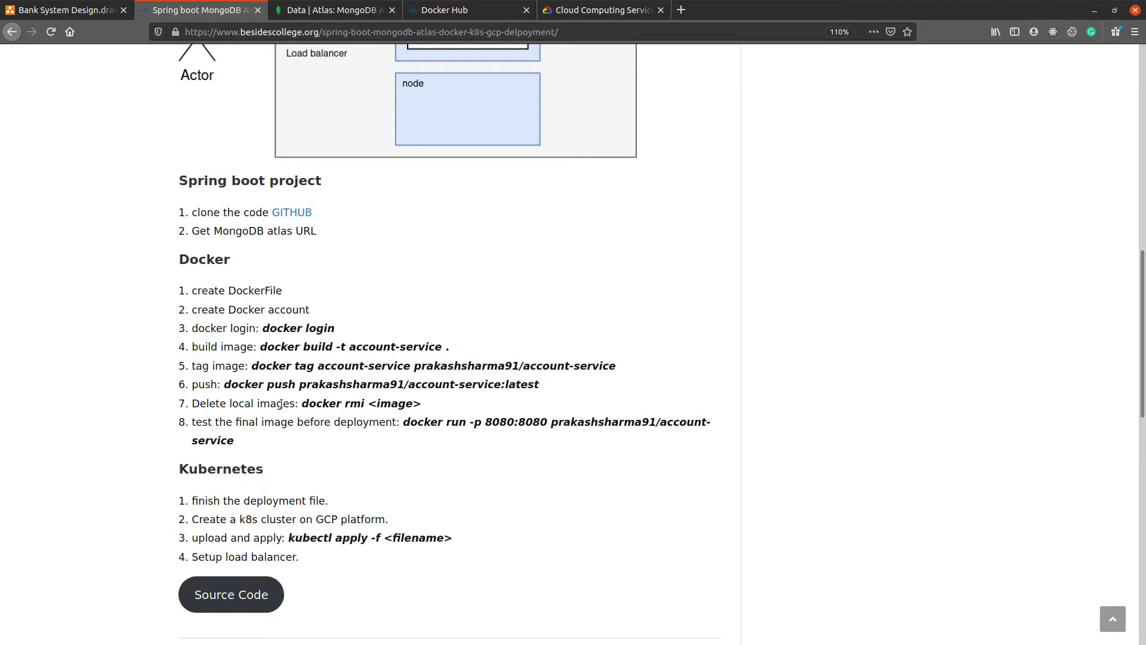
Step: Look over the Google Cloud home page, including its web address and headline
left_click(588, 10)
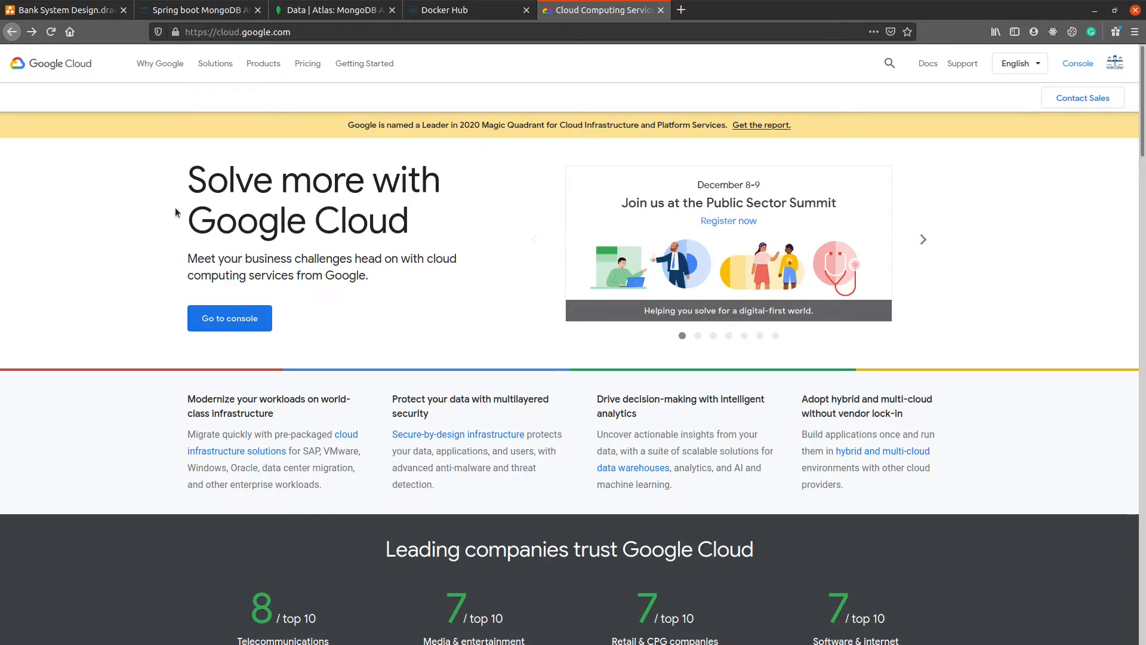
left_click(302, 33)
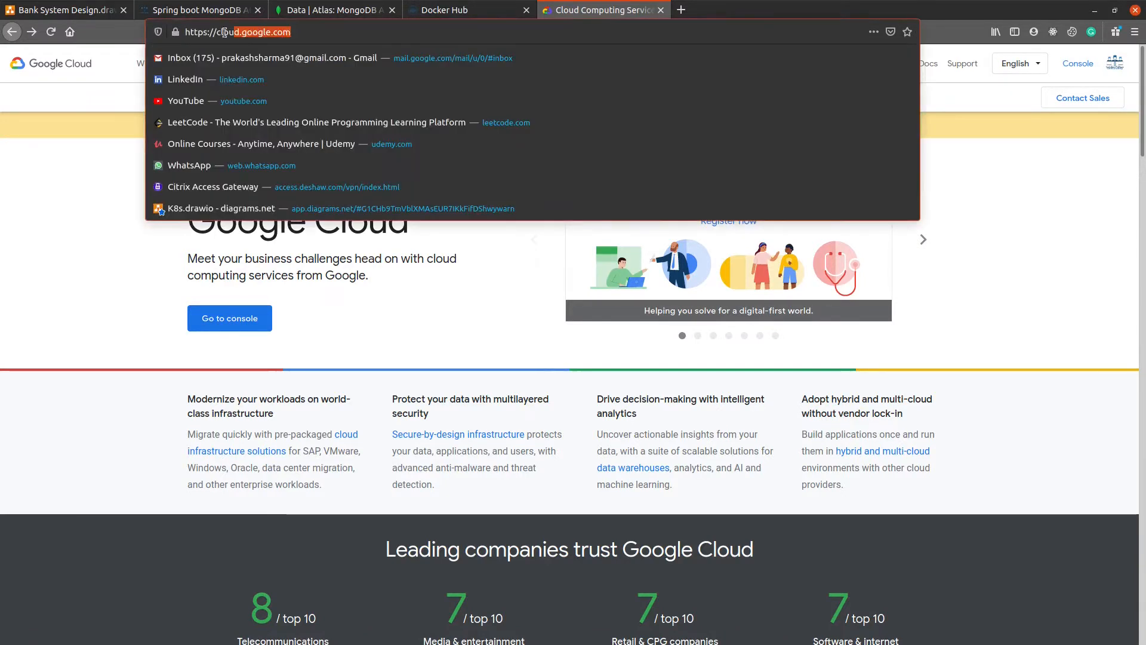
left_click(381, 313)
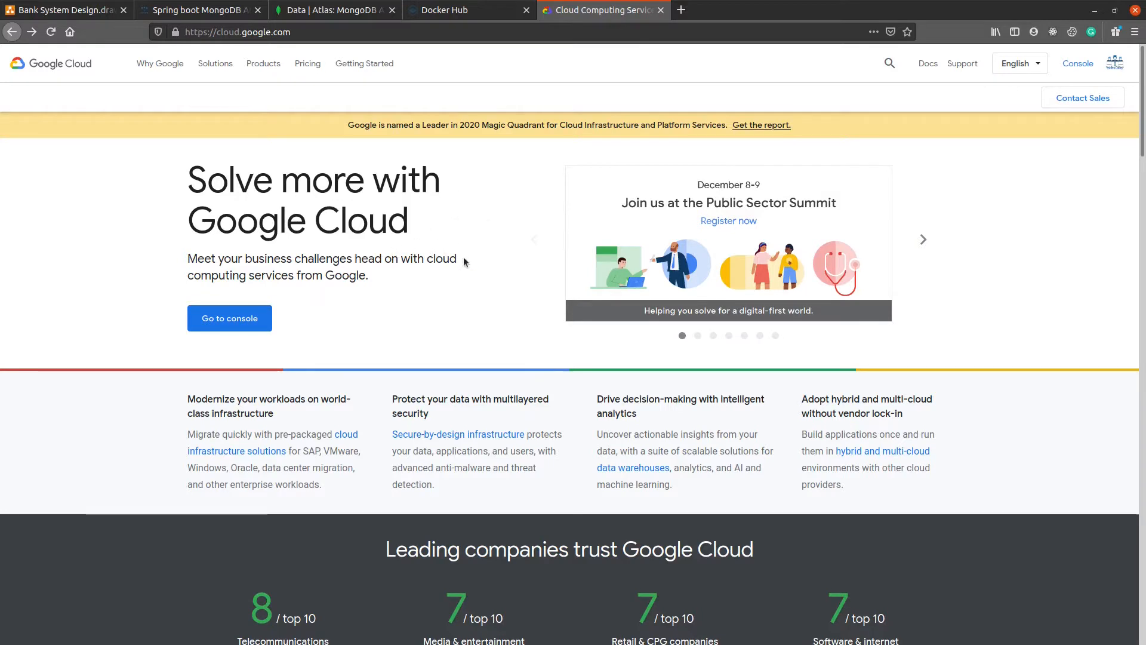
left_click_drag(436, 236, 187, 175)
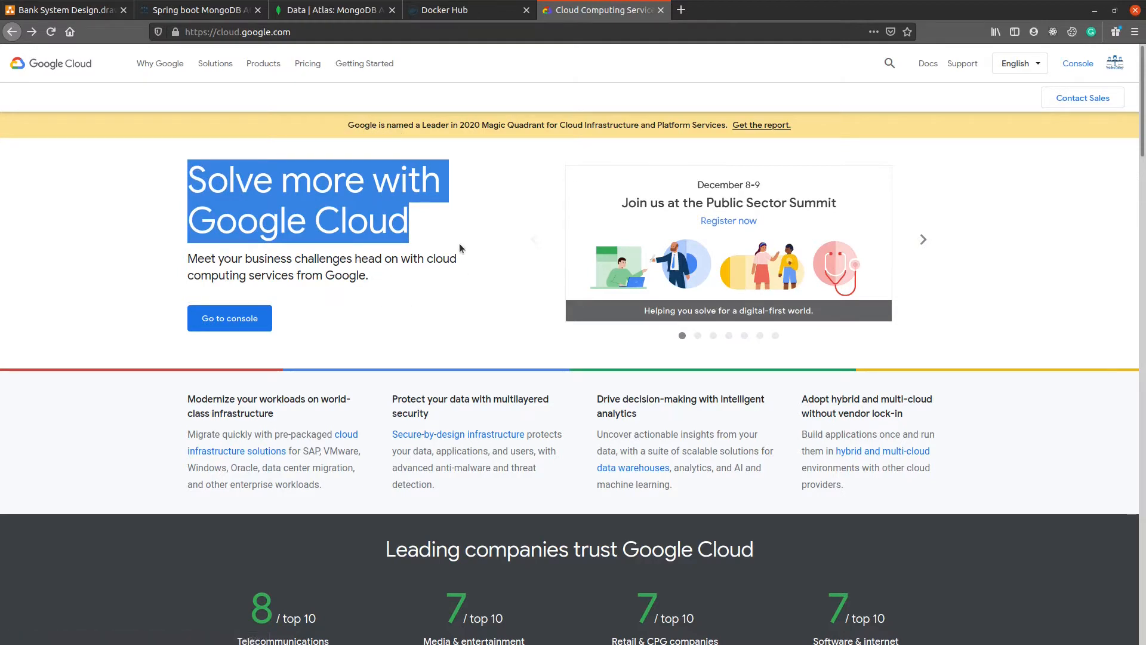
left_click(421, 228)
left_click_drag(432, 231, 193, 183)
left_click(374, 327)
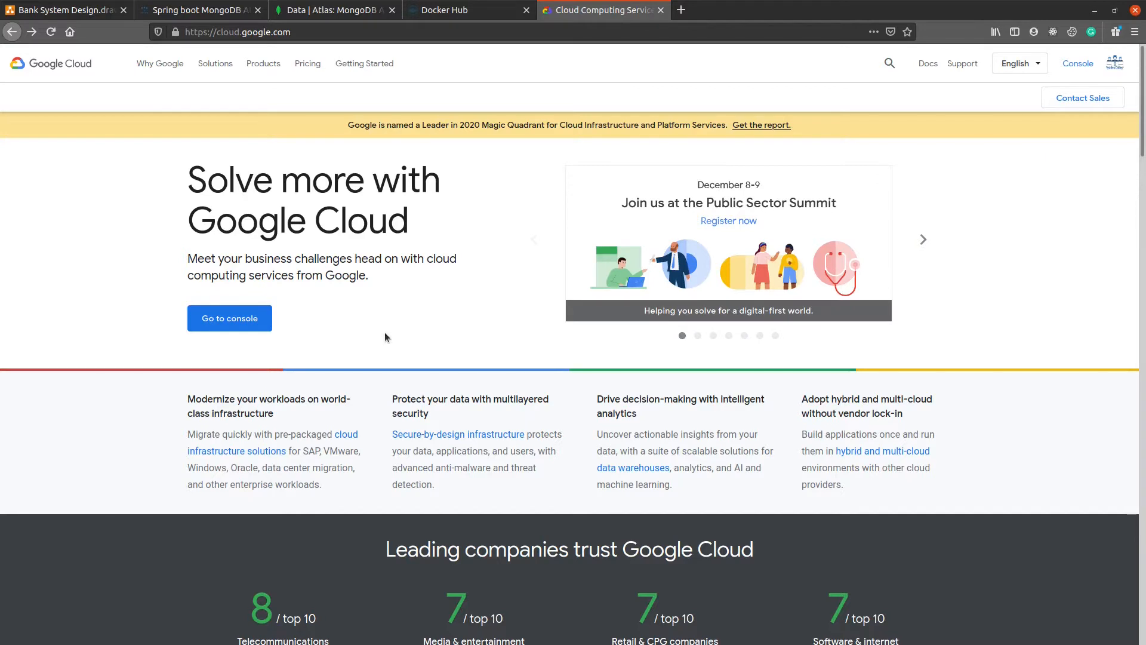
left_click_drag(431, 221, 193, 177)
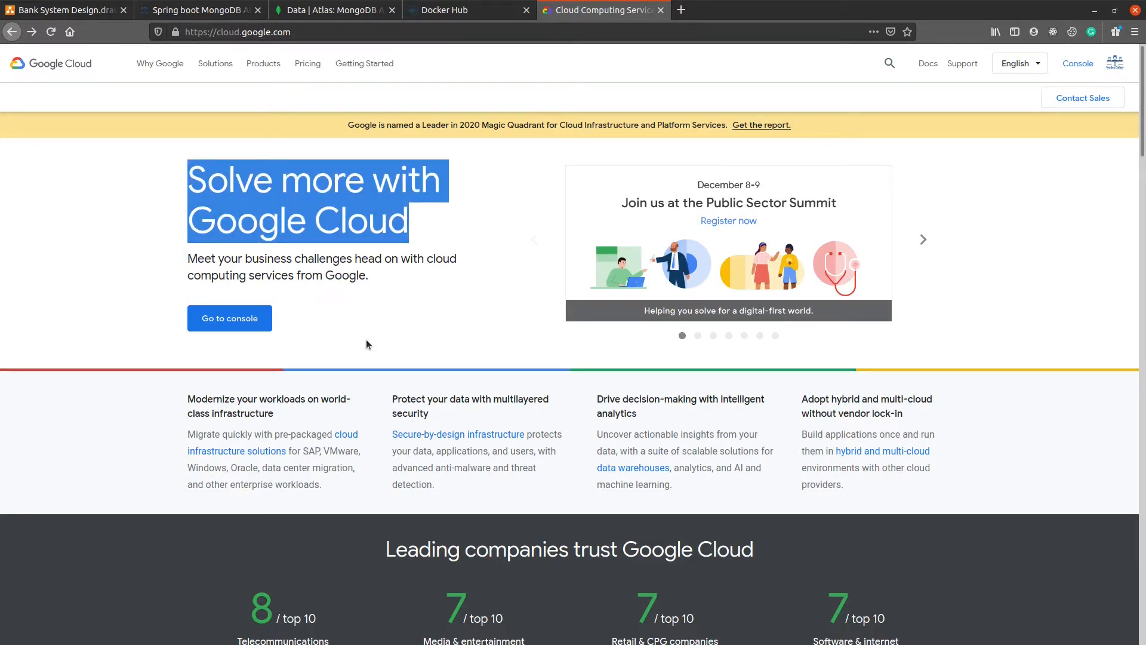
left_click(368, 231)
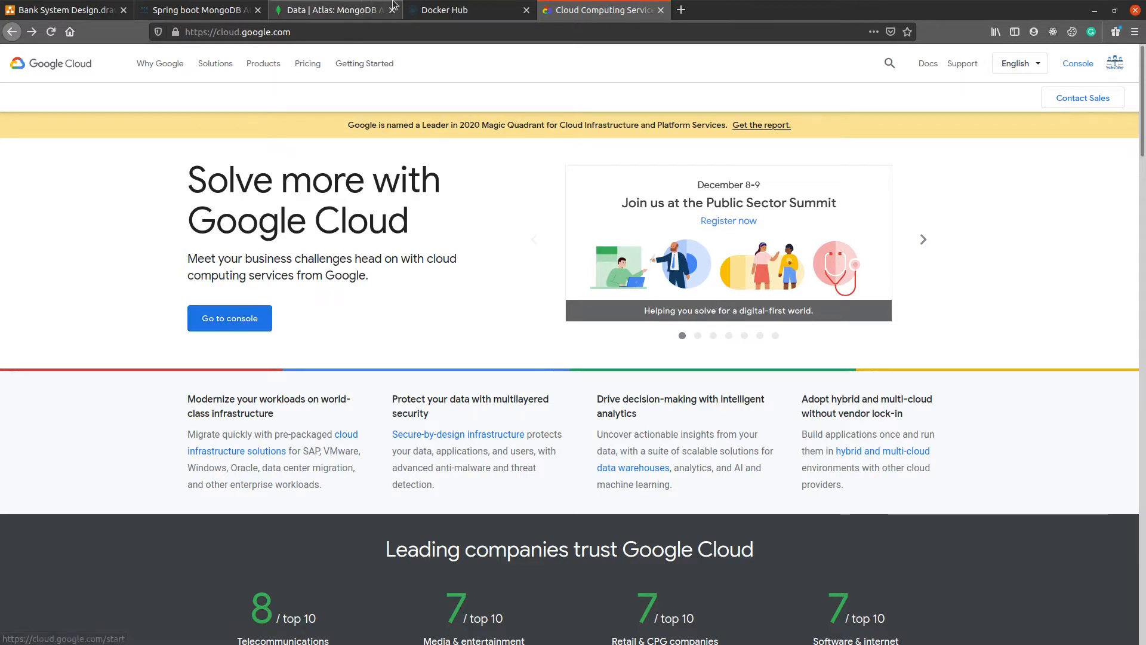
left_click(454, 10)
left_click(603, 10)
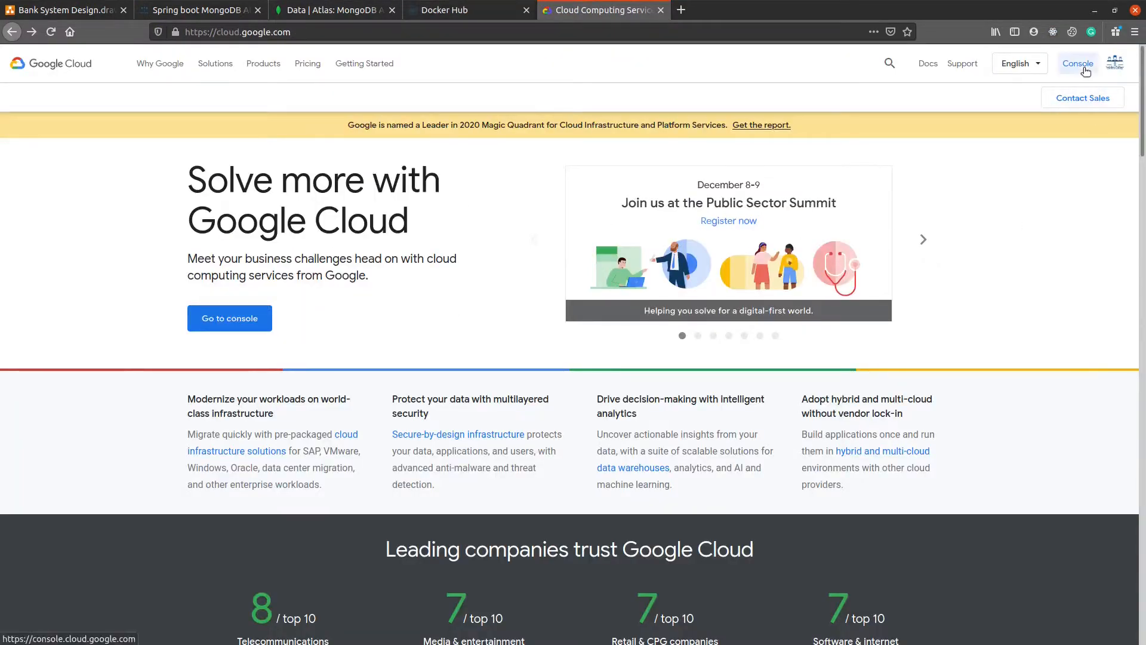
Step: Enter the Google Cloud console and open the Kubernetes Engine clusters page for the besidescollege project
left_click(226, 319)
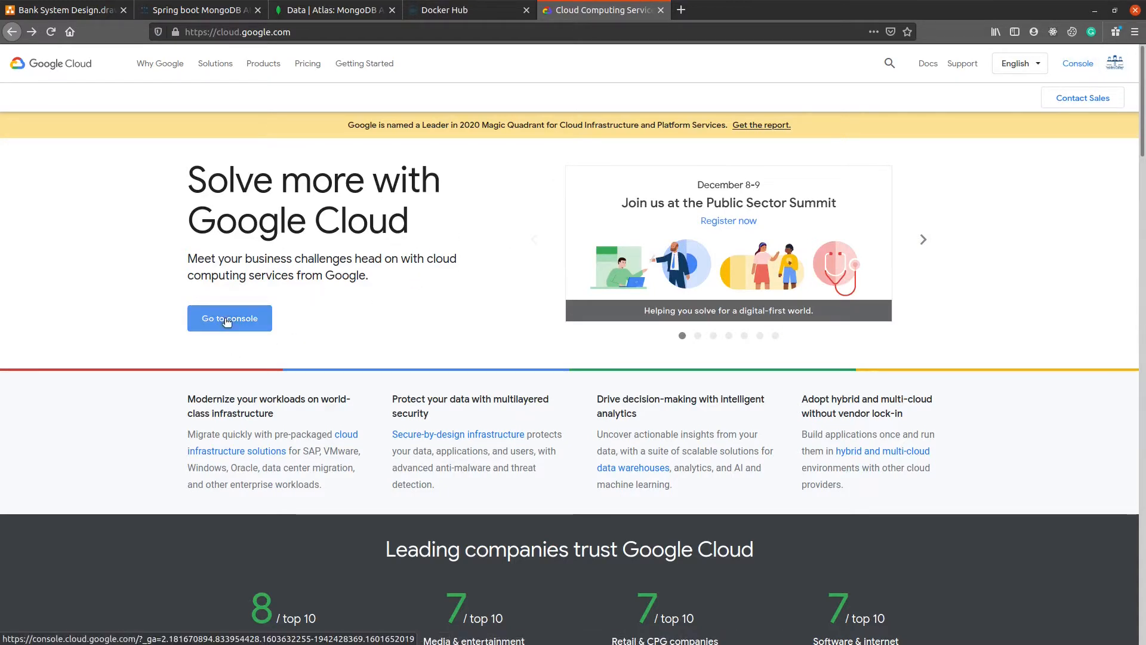
left_click(497, 7)
left_click(581, 8)
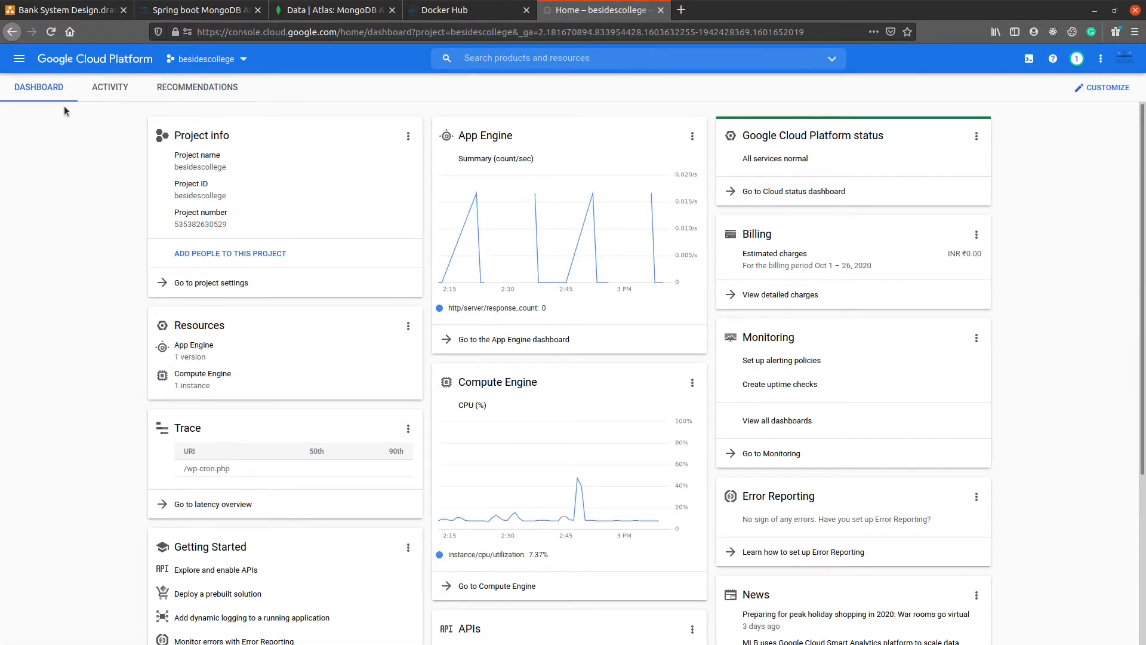
left_click(19, 59)
mouse_move(89, 458)
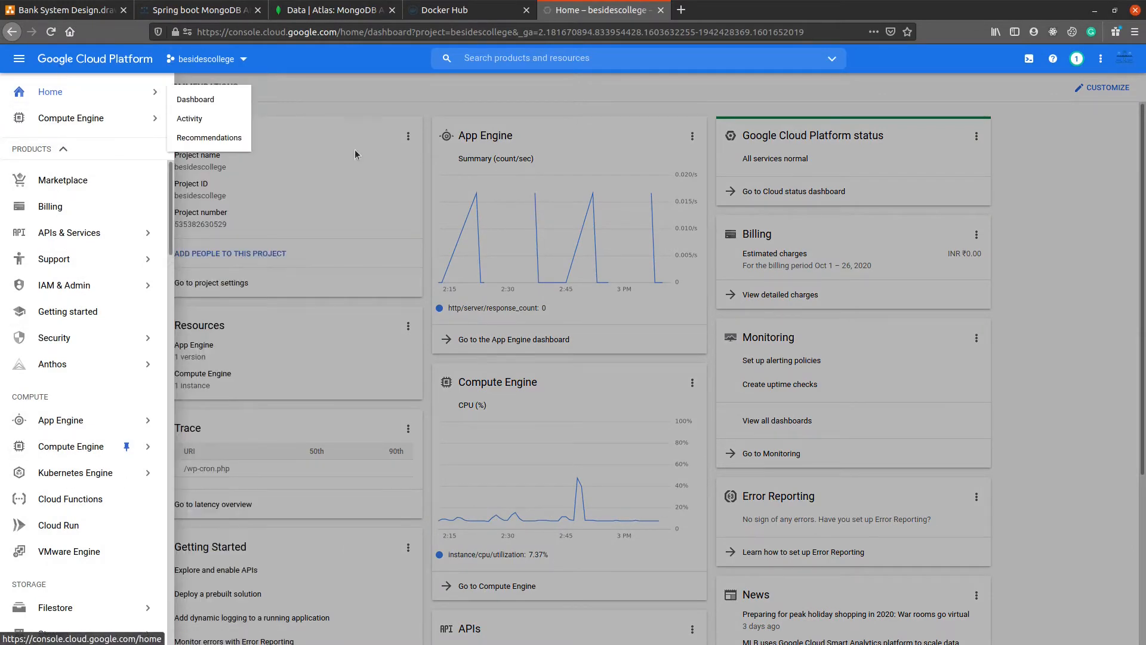
left_click(445, 94)
left_click(18, 60)
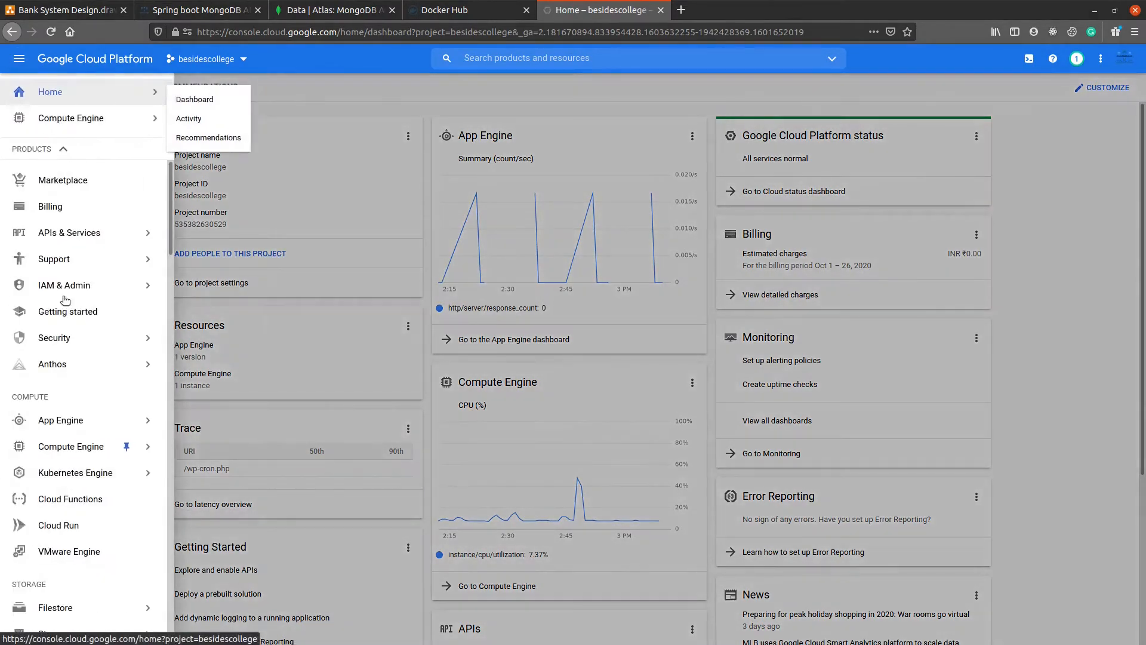
mouse_move(154, 475)
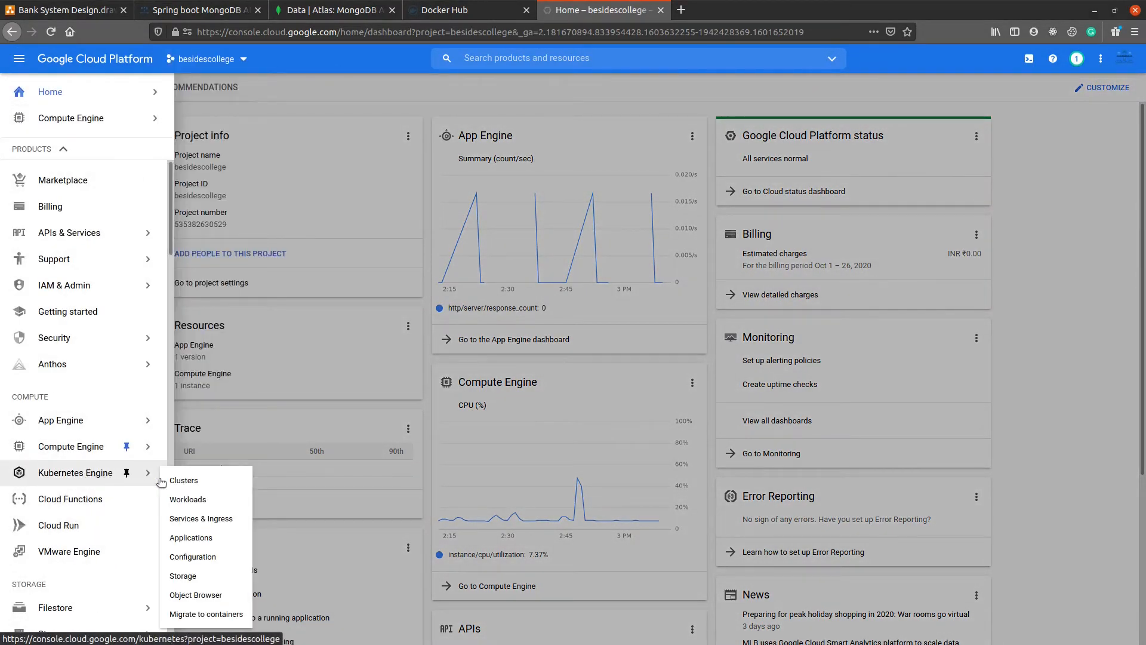
left_click(200, 483)
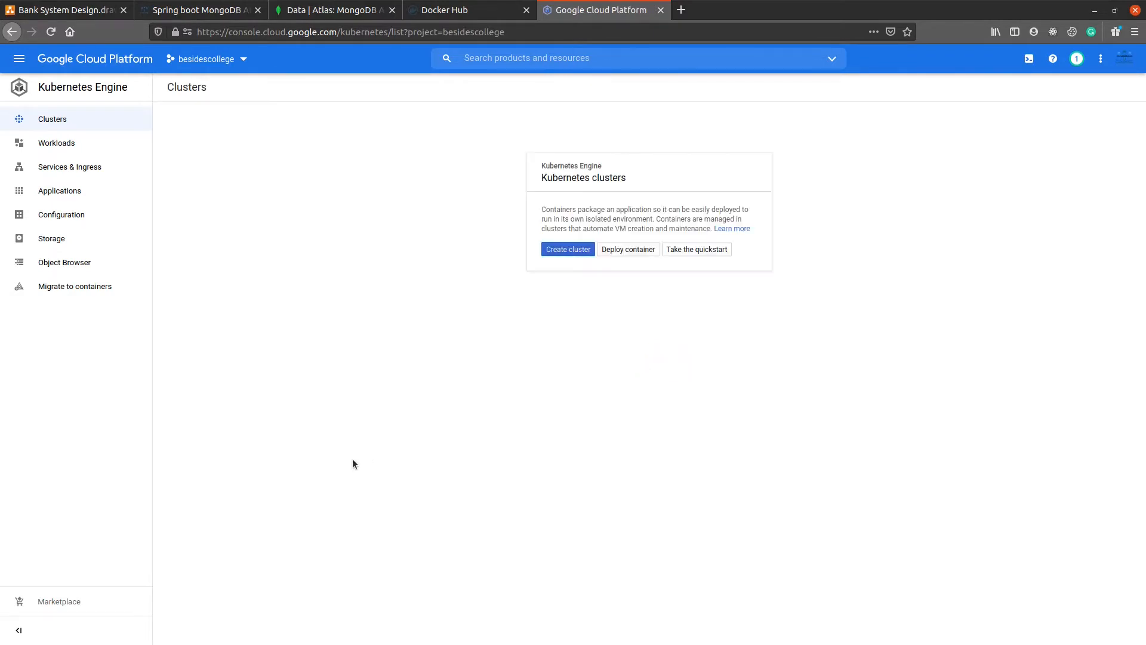
Step: Examine the cluster diagram with its nodes, pods and load balancer in the deployment guide, and return to the clusters page
left_click(200, 10)
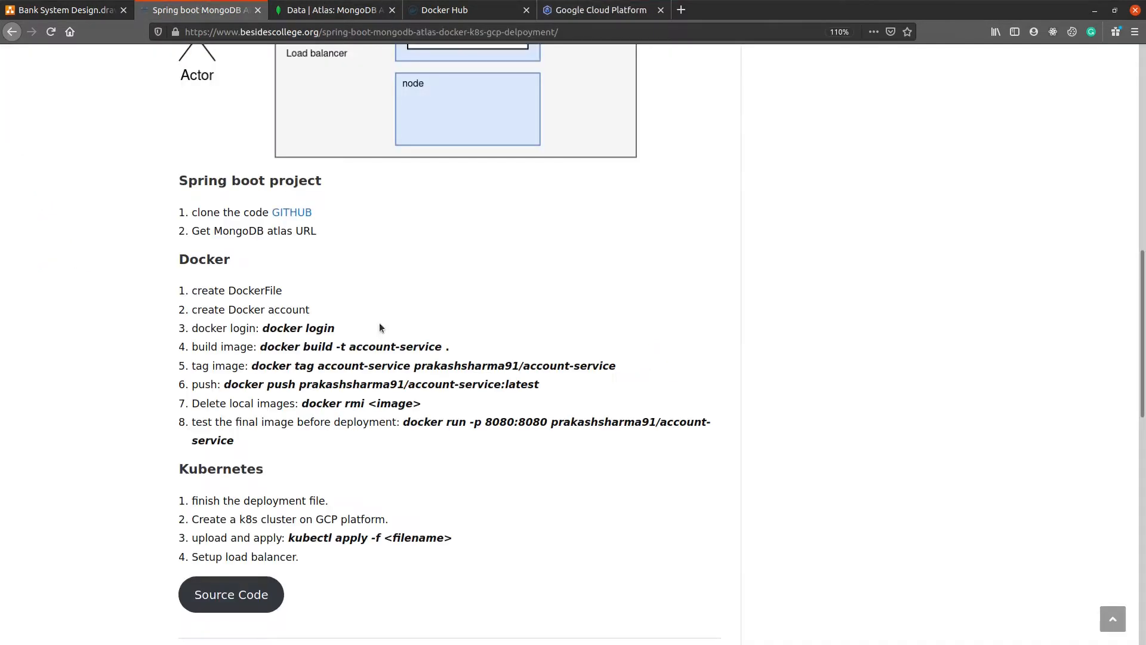
scroll(365, 415, "up", 3)
scroll(365, 416, "up", 3)
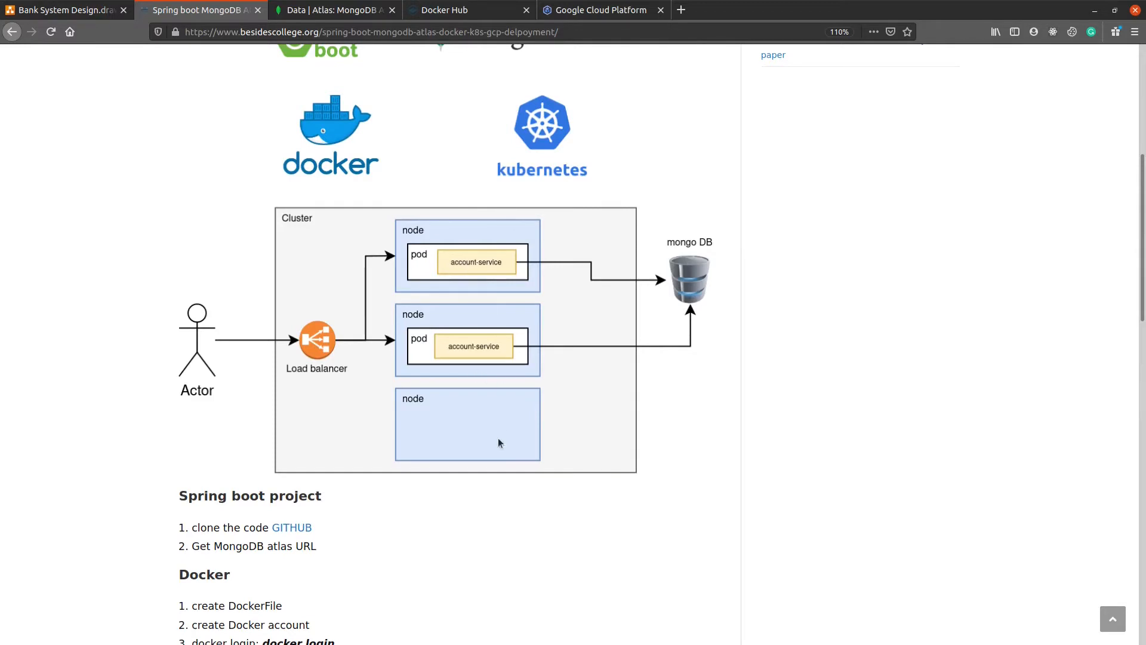
left_click(503, 13)
left_click(573, 10)
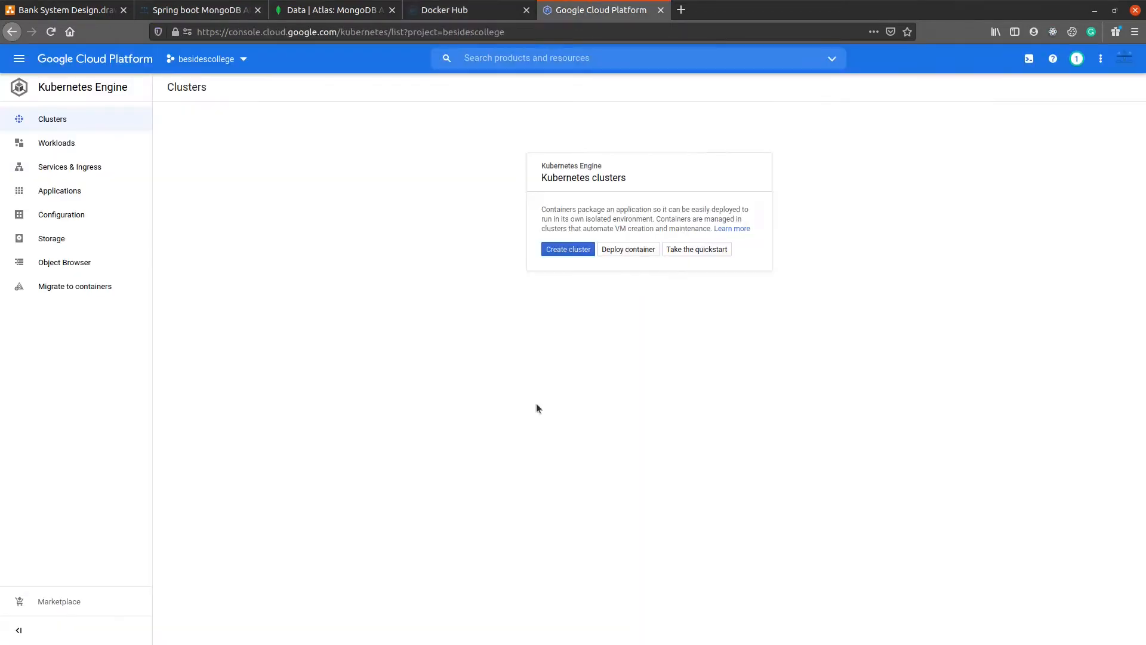
Step: Start creating a Kubernetes cluster and review the cluster basics, including the zone choices
left_click(574, 249)
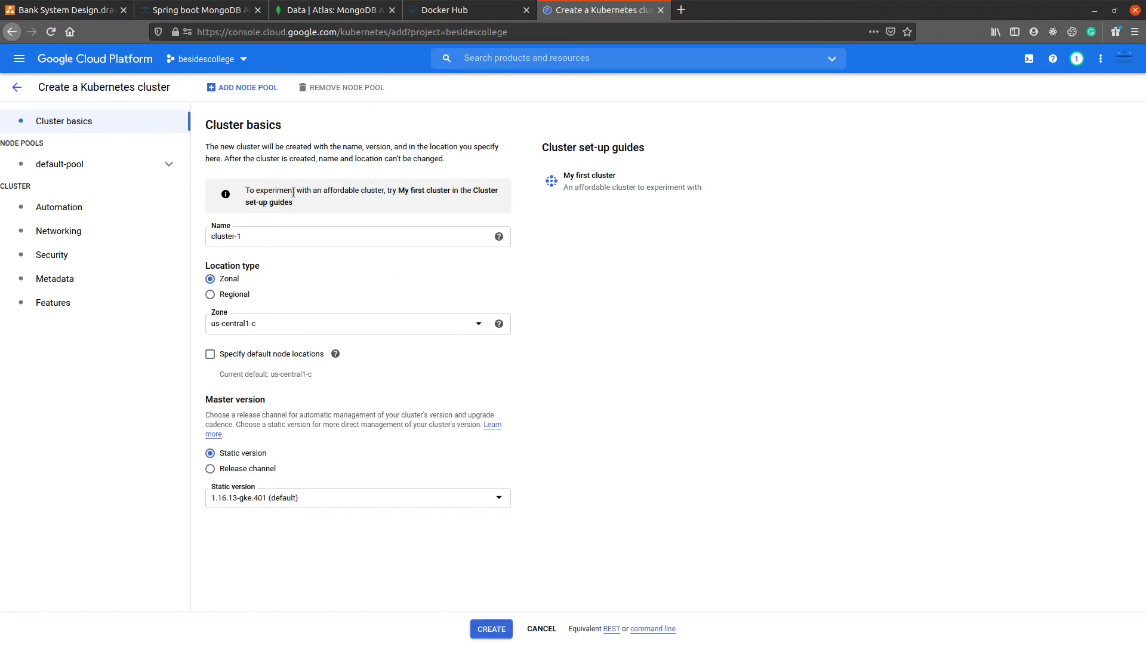
left_click_drag(203, 125, 283, 537)
left_click(271, 553)
left_click(477, 325)
left_click(608, 432)
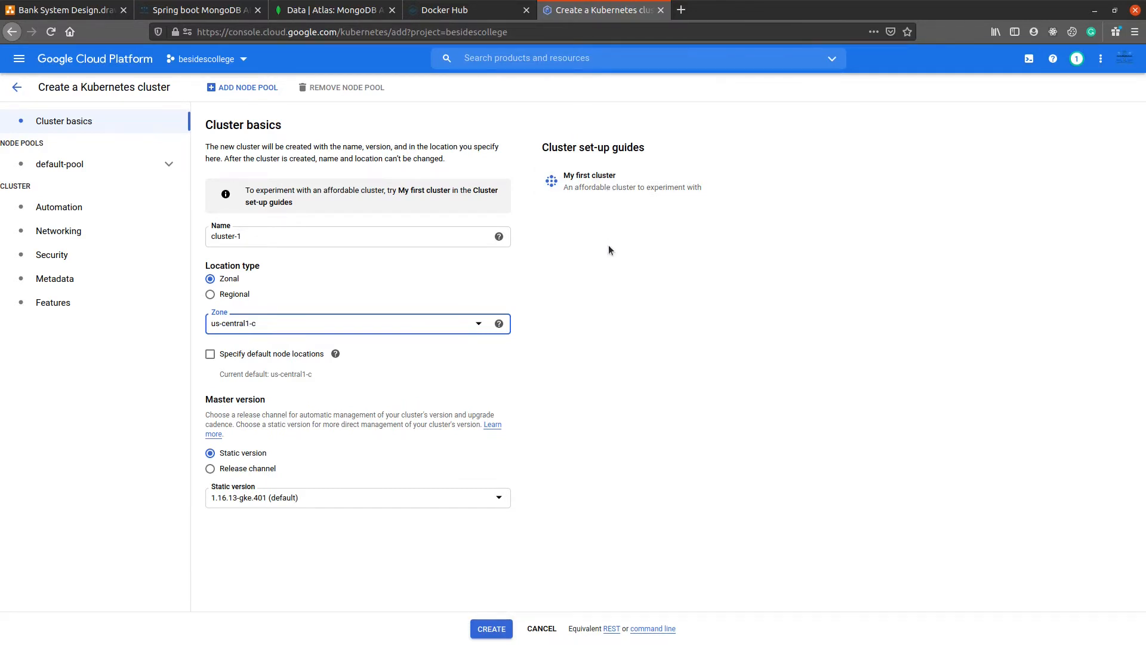
Step: Review the My first cluster set-up guide's proposed name, machine type and boot disk size, and close the guide
left_click(607, 186)
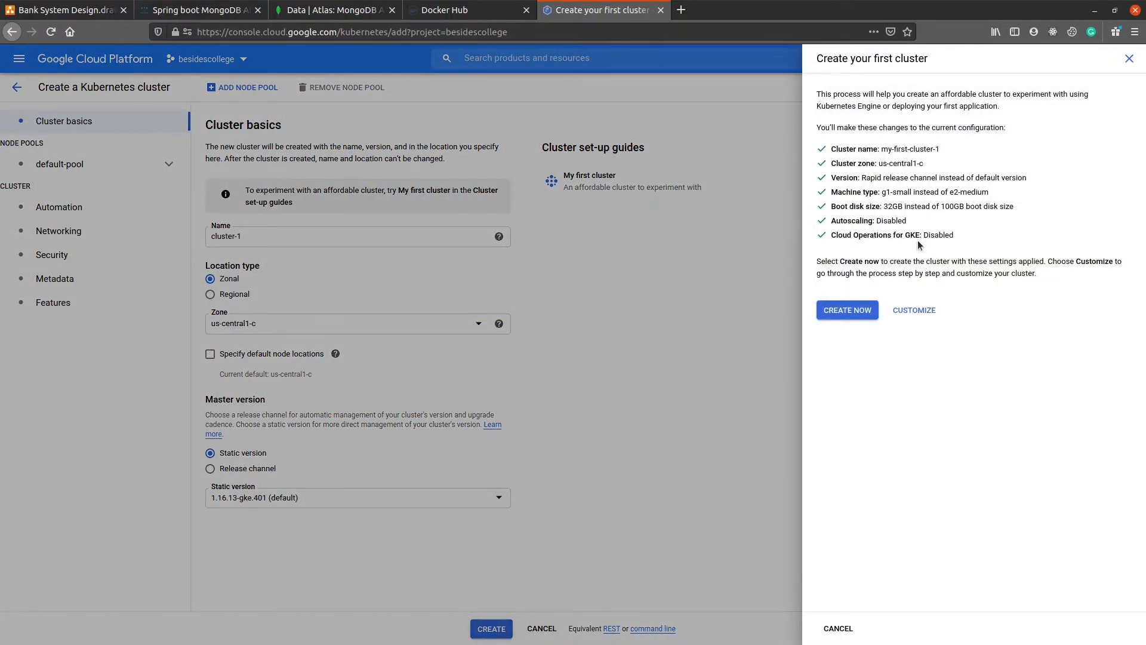
left_click_drag(930, 169, 844, 145)
left_click(917, 208)
left_click_drag(887, 192, 947, 189)
left_click(967, 202)
left_click_drag(947, 189, 986, 201)
left_click_drag(884, 201, 989, 205)
left_click(932, 209)
left_click(578, 402)
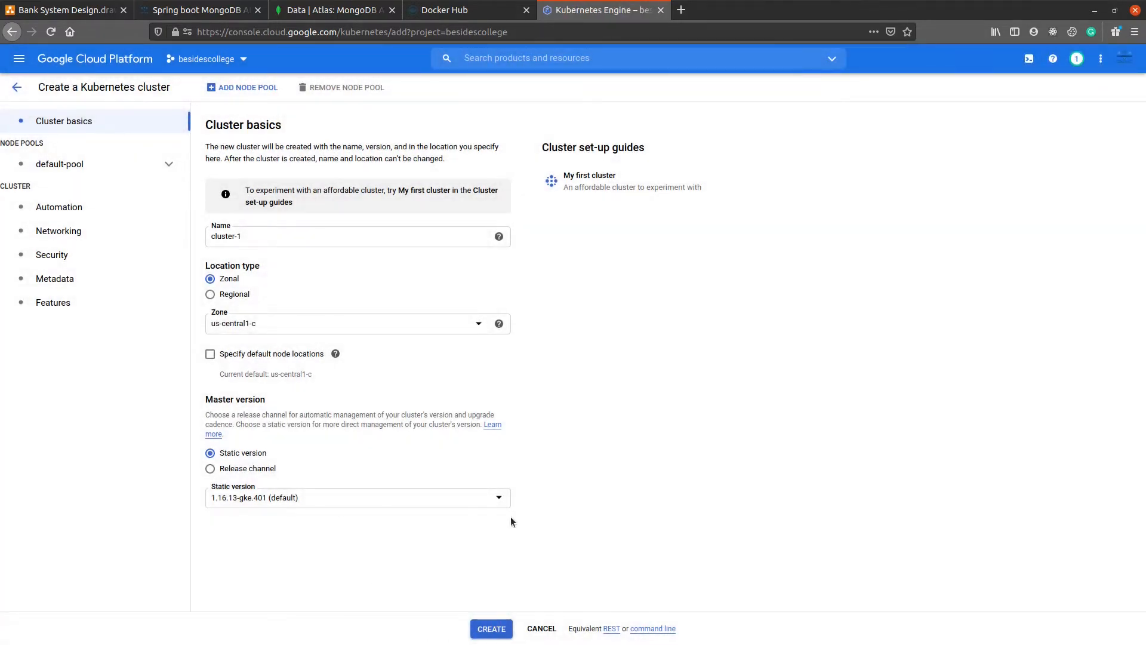
Step: Create the cluster my-first-cluster-1 with the settings of the My first cluster set-up guide
left_click(580, 186)
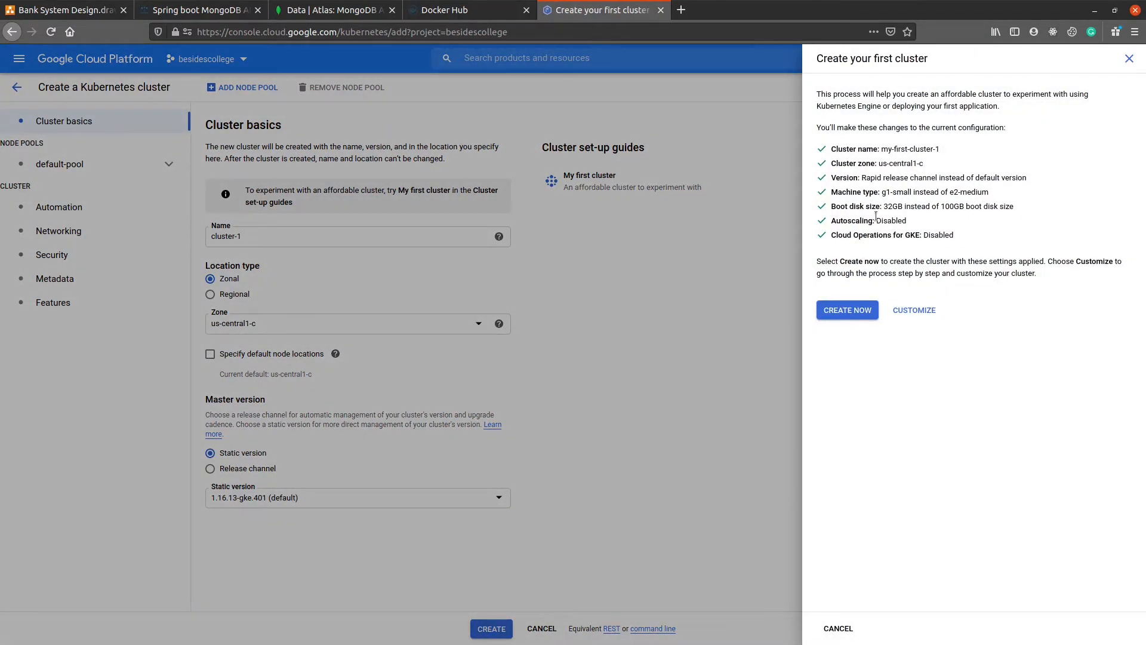
left_click(850, 311)
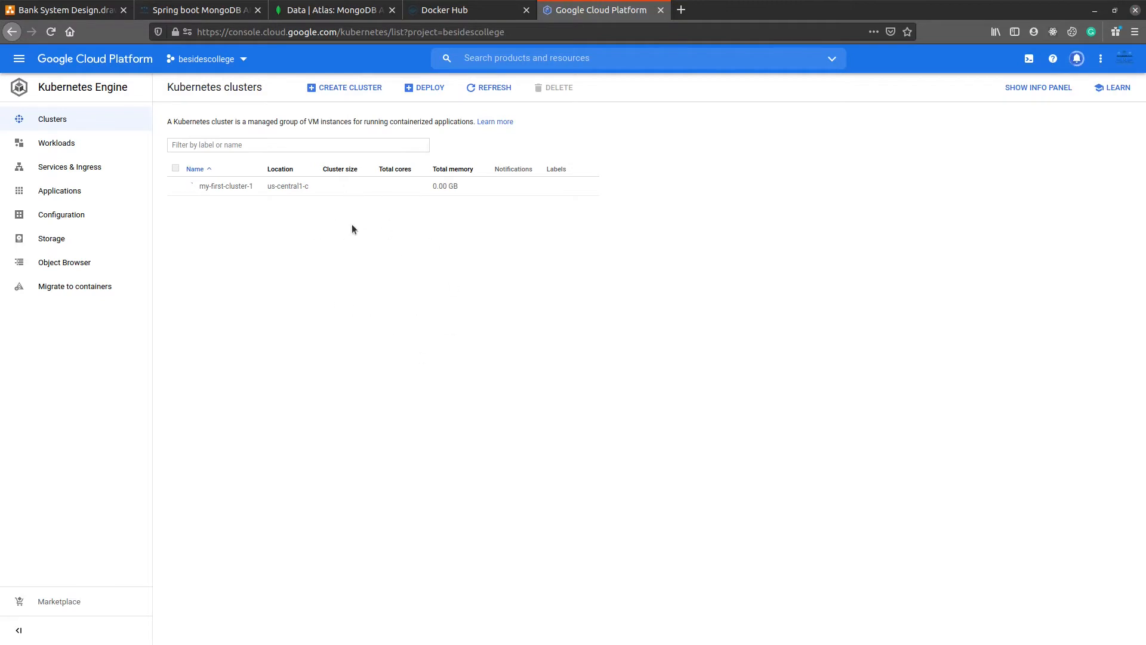
mouse_move(439, 642)
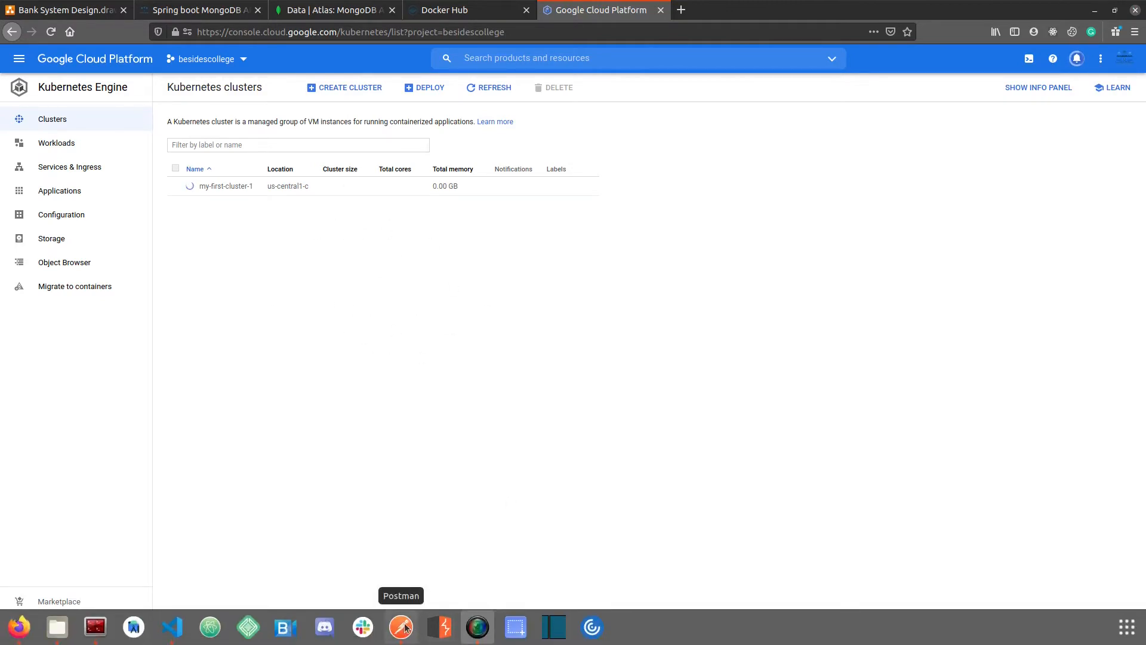
Step: Switch to Visual Studio Code, hide the terminal and examine the resource kind in k8s.yaml at a larger text size
left_click(172, 627)
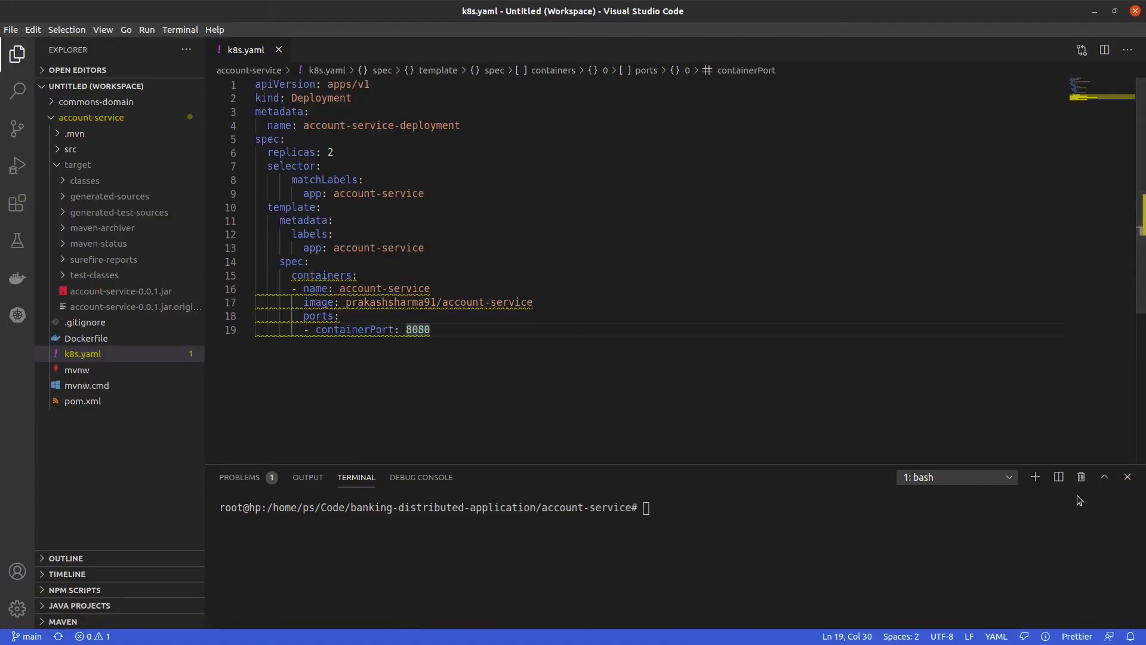
left_click(1128, 477)
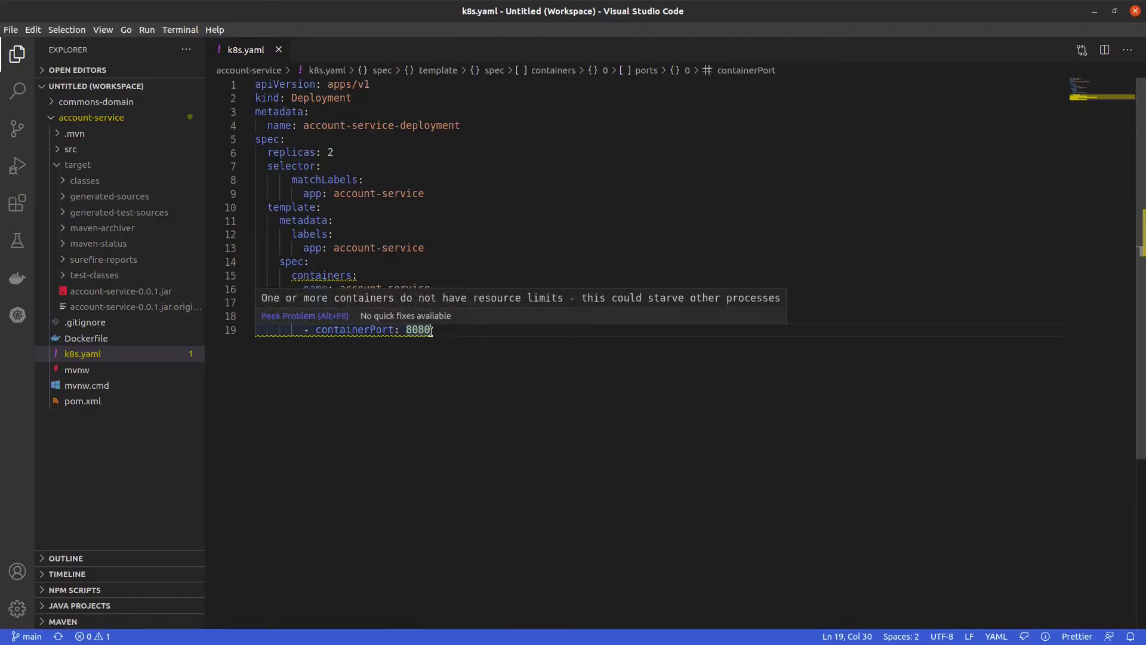
key("ctrl+equal")
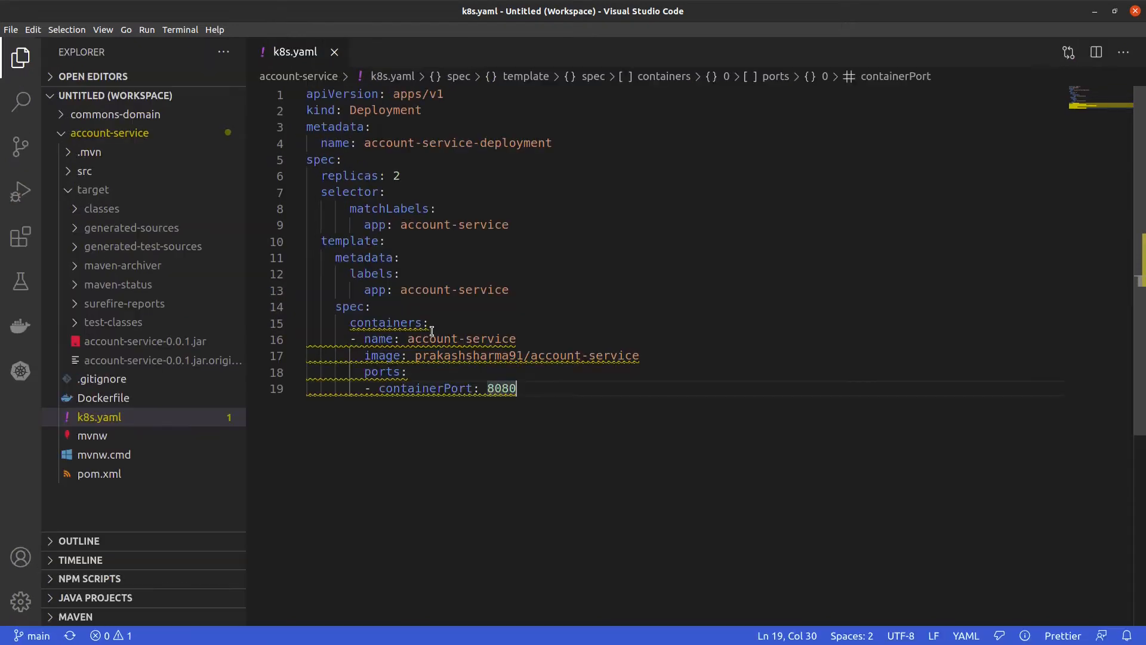
left_click(444, 143)
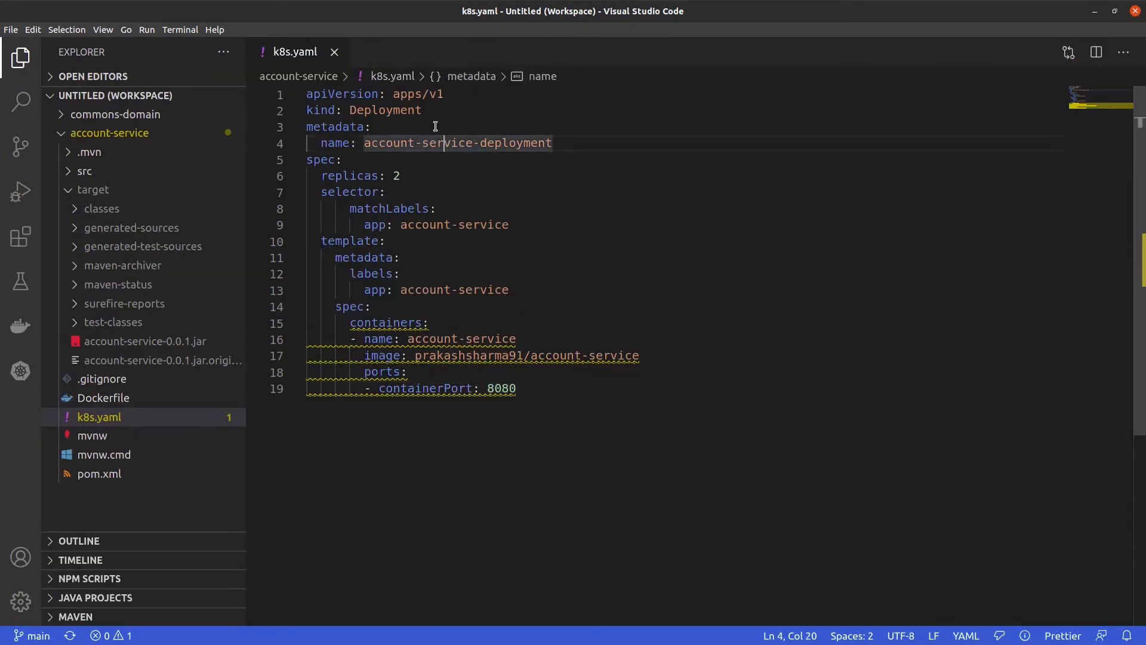
left_click(344, 110)
left_click_drag(427, 110, 296, 106)
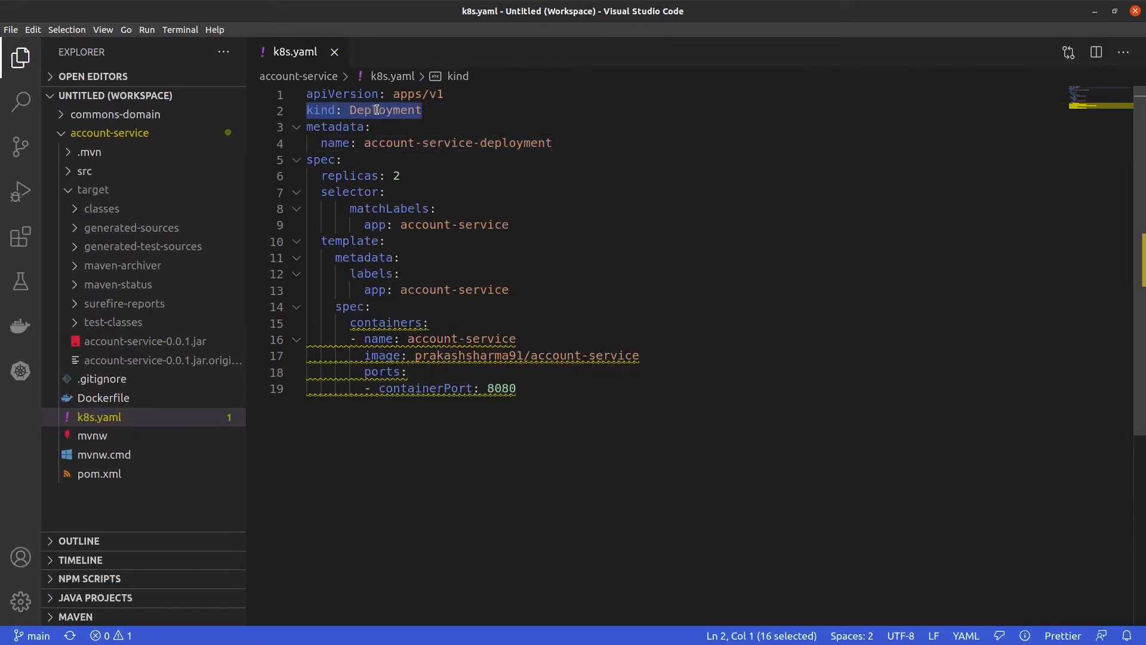
left_click(423, 110)
left_click_drag(424, 110, 305, 110)
left_click(358, 191)
left_click(435, 110)
left_click_drag(435, 110, 287, 113)
Step: Review the container image, the deployment name and the replica count defined in k8s.yaml
left_click(468, 378)
left_click_drag(416, 355, 647, 373)
left_click(601, 437)
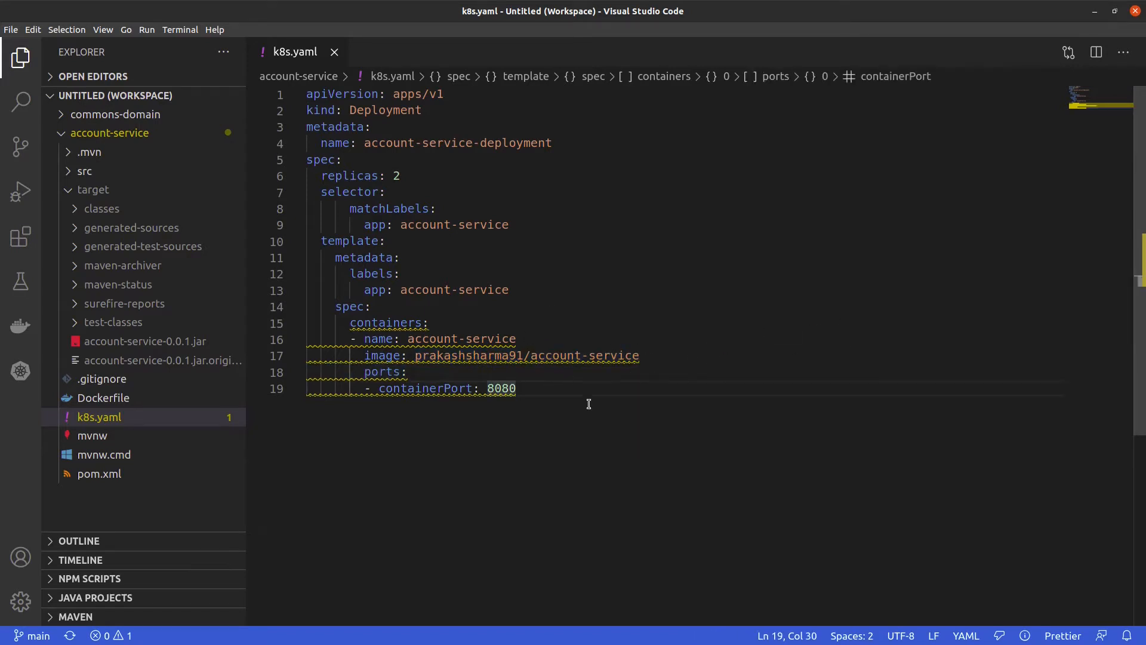
left_click_drag(321, 143, 555, 145)
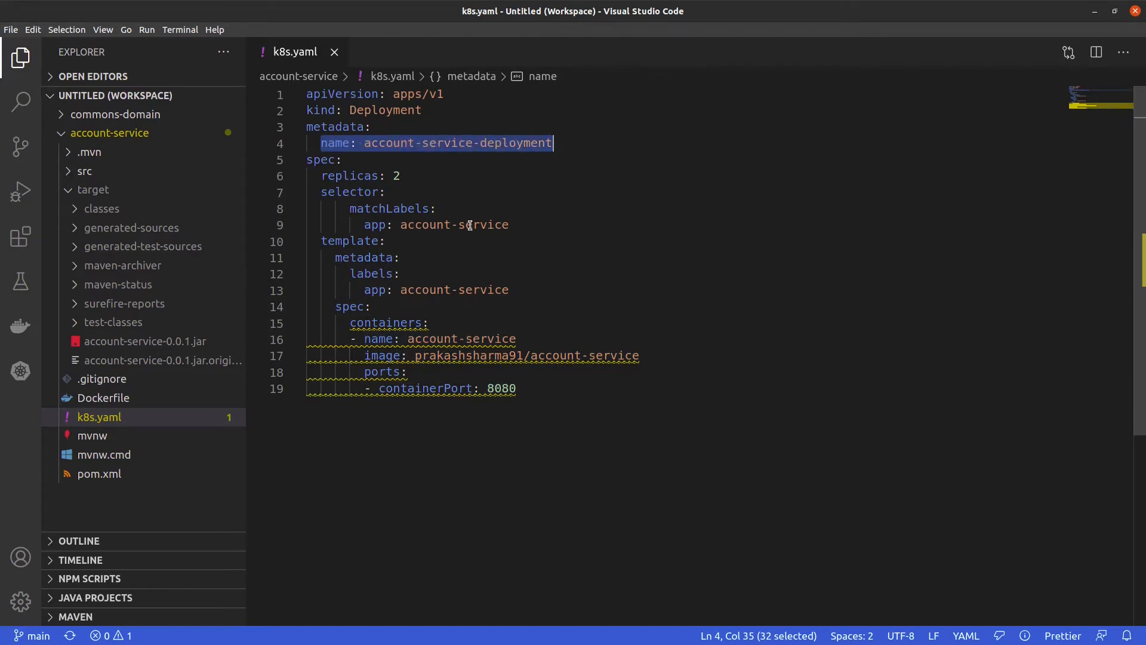
left_click_drag(401, 177, 321, 176)
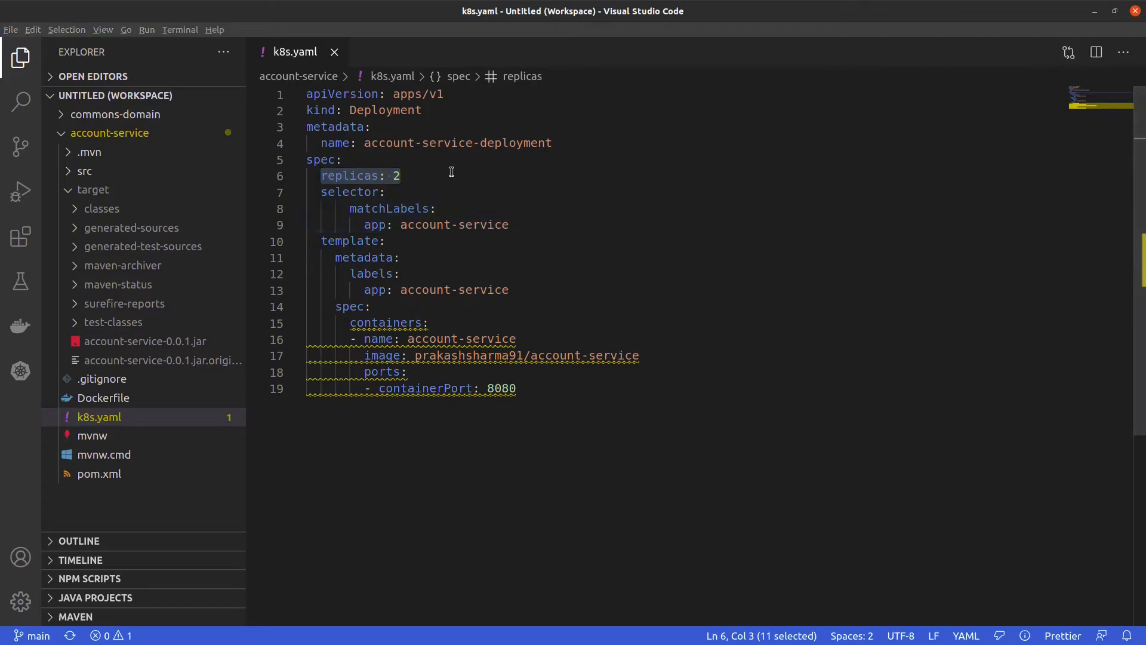
Step: Switch to the browser and look through the Spring Boot deployment guide
key("alt+Tab")
left_click(335, 10)
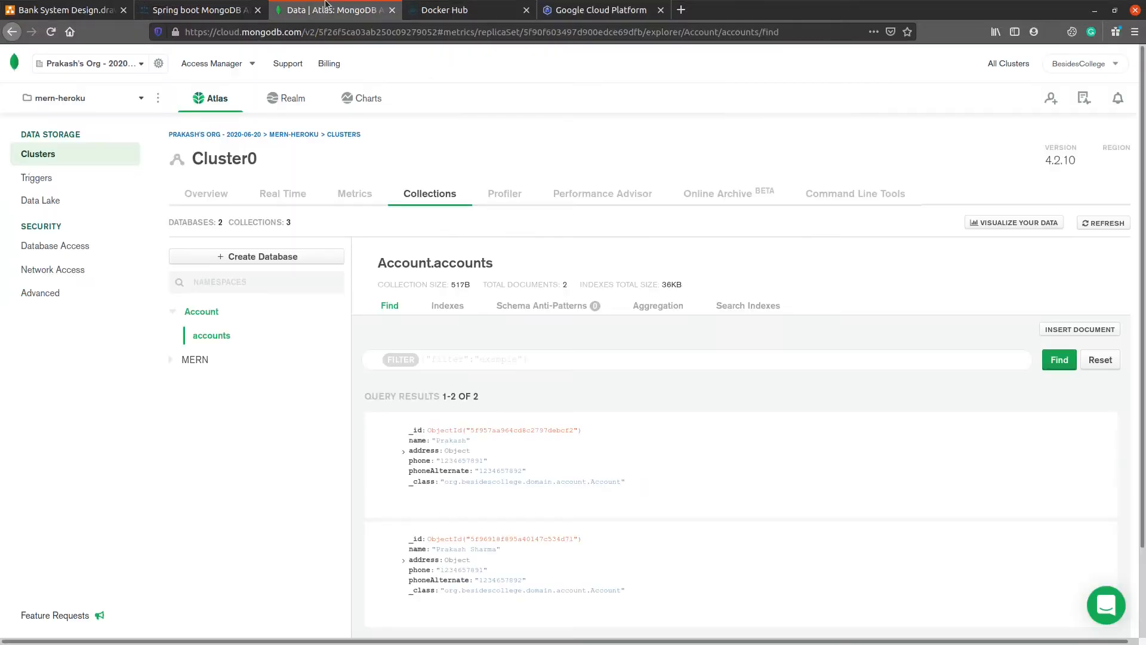
left_click(200, 10)
scroll(440, 360, "up", 3)
scroll(441, 360, "down", 3)
scroll(431, 358, "down", 1)
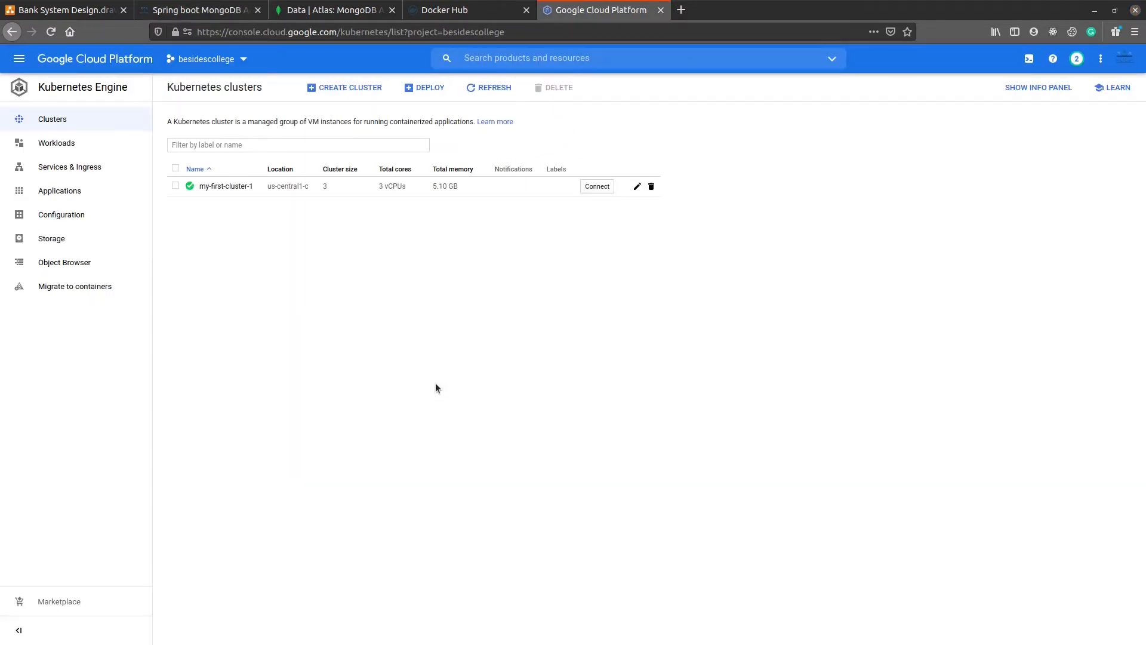
Step: Connect to my-first-cluster-1 in Cloud Shell by running the proposed get-credentials command for zone us-central1-c and project besidescollege
left_click(468, 90)
left_click(602, 187)
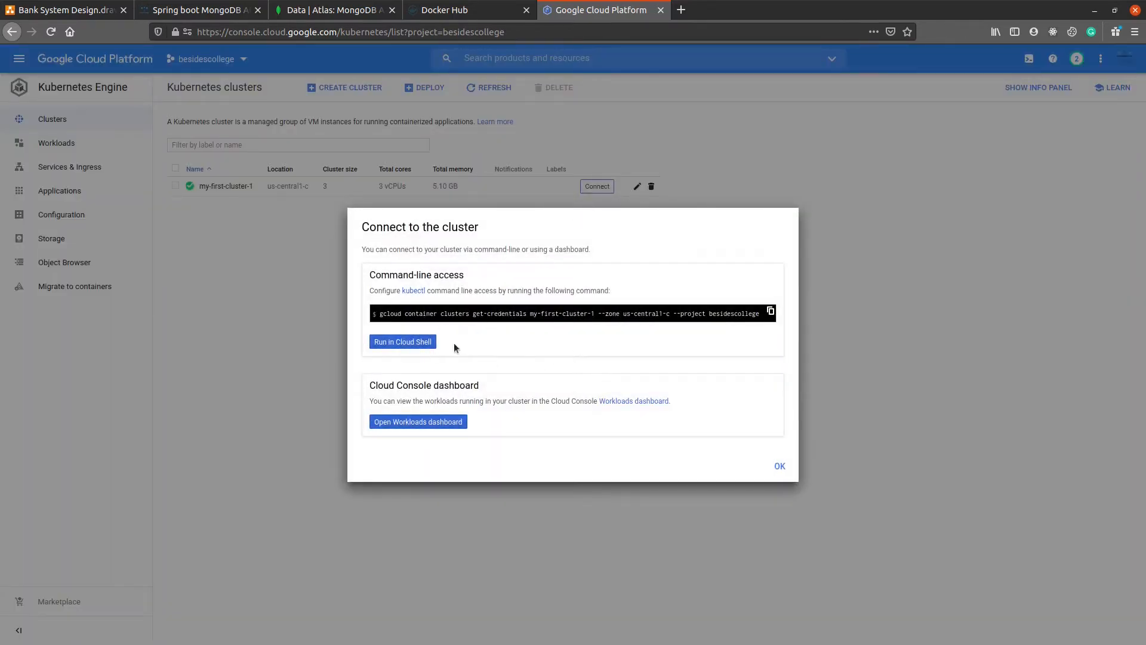
left_click(391, 343)
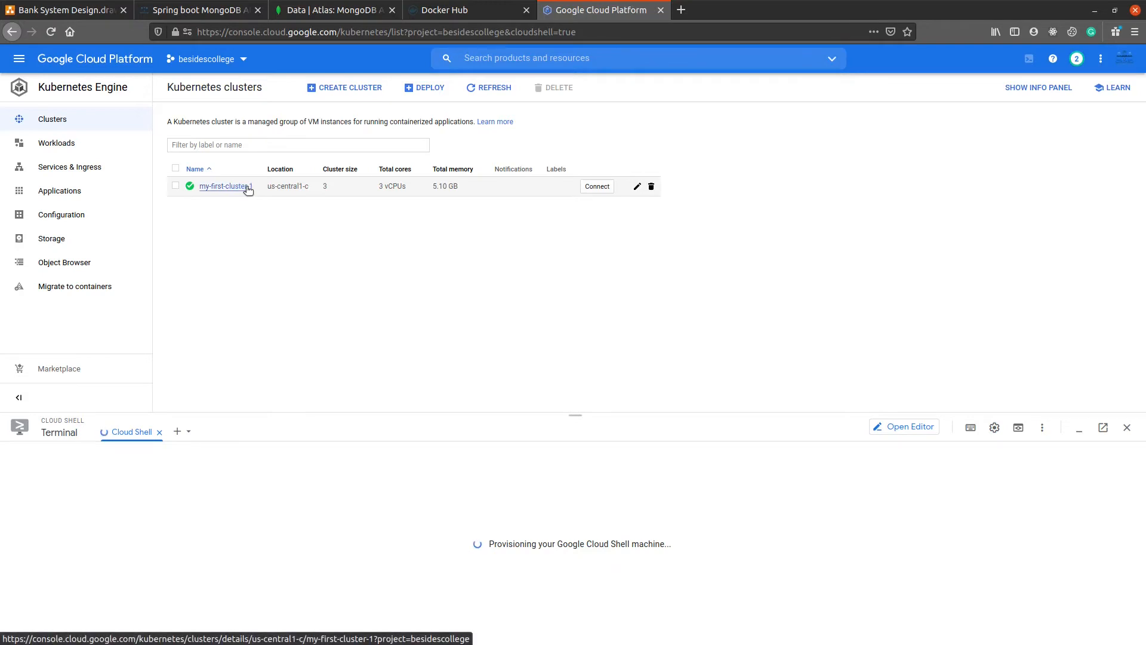
left_click(331, 10)
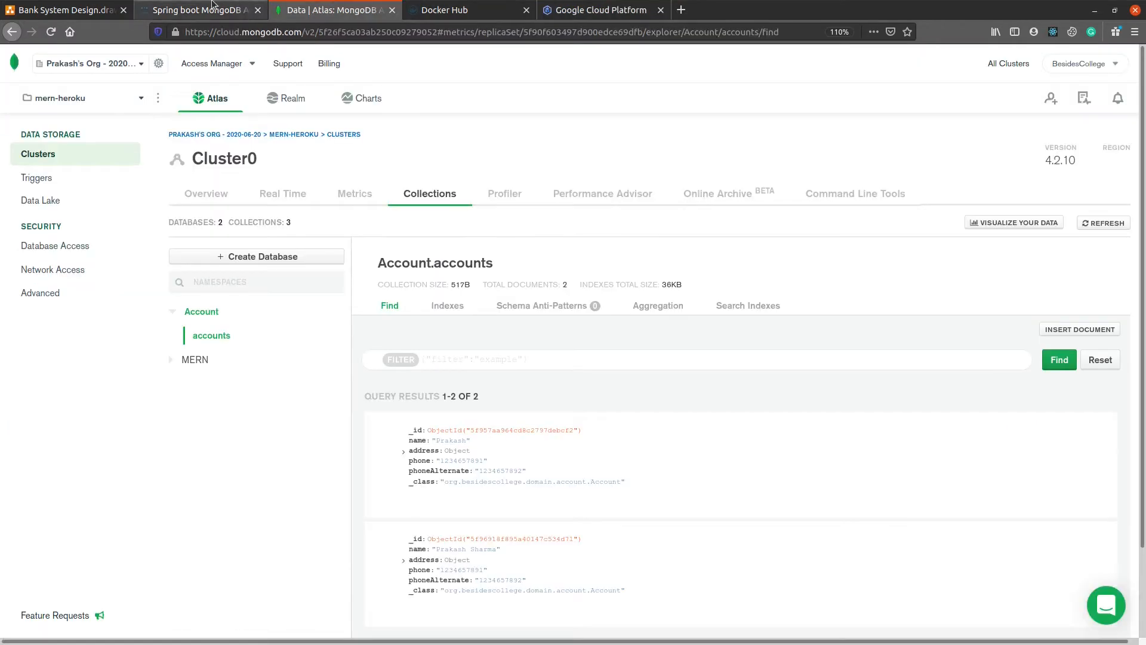
left_click(213, 5)
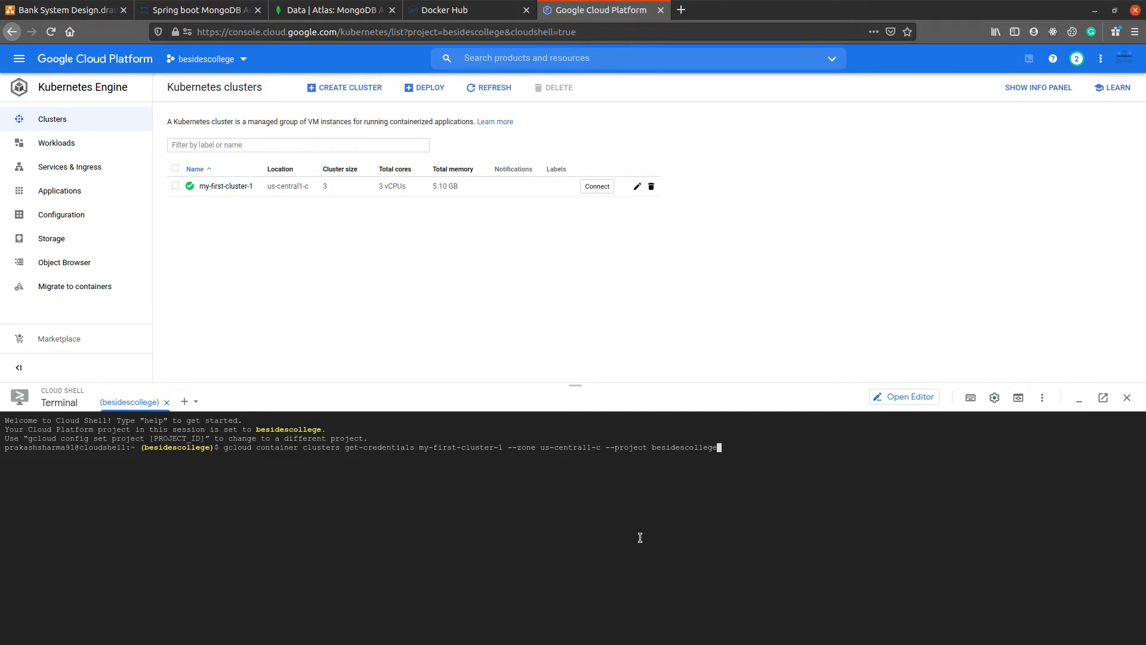
key("Return")
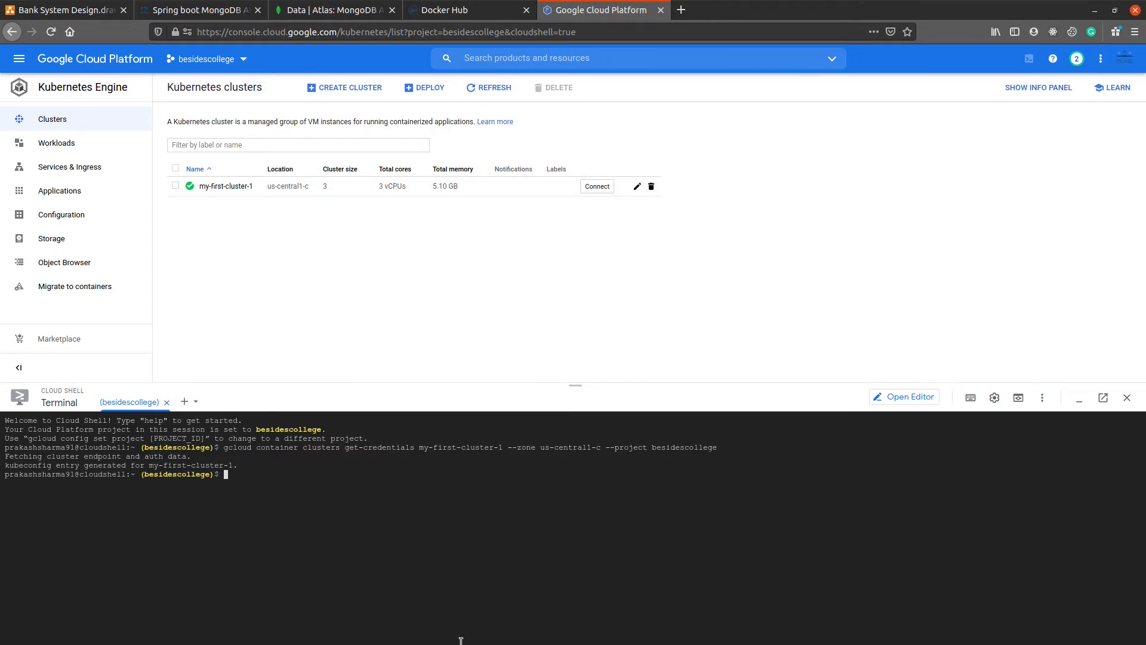
Step: Upload k8s.yaml from the account-service folder to Cloud Shell and list the directory's files with ls -ltr
mouse_move(462, 643)
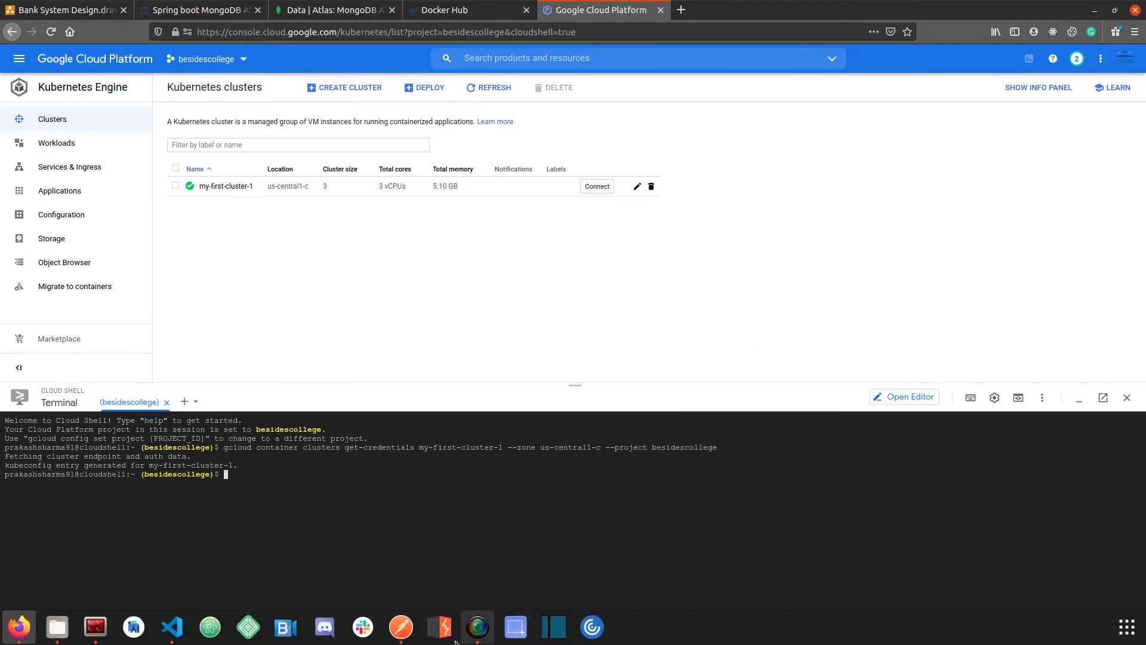
left_click(172, 626)
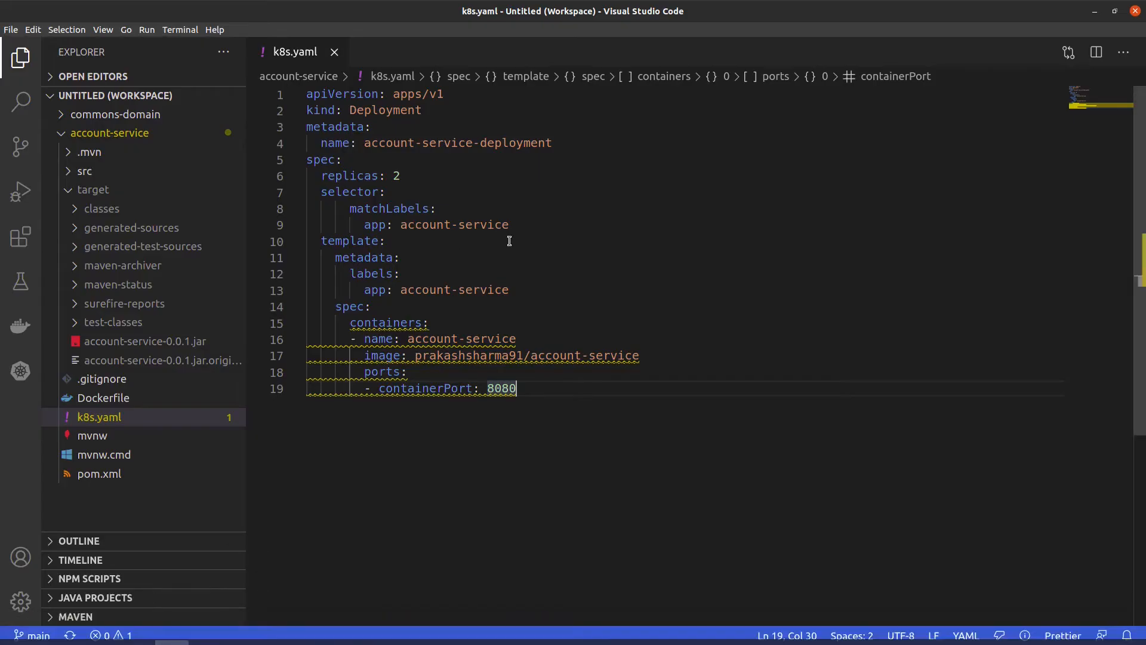
left_click(1094, 11)
left_click(1041, 398)
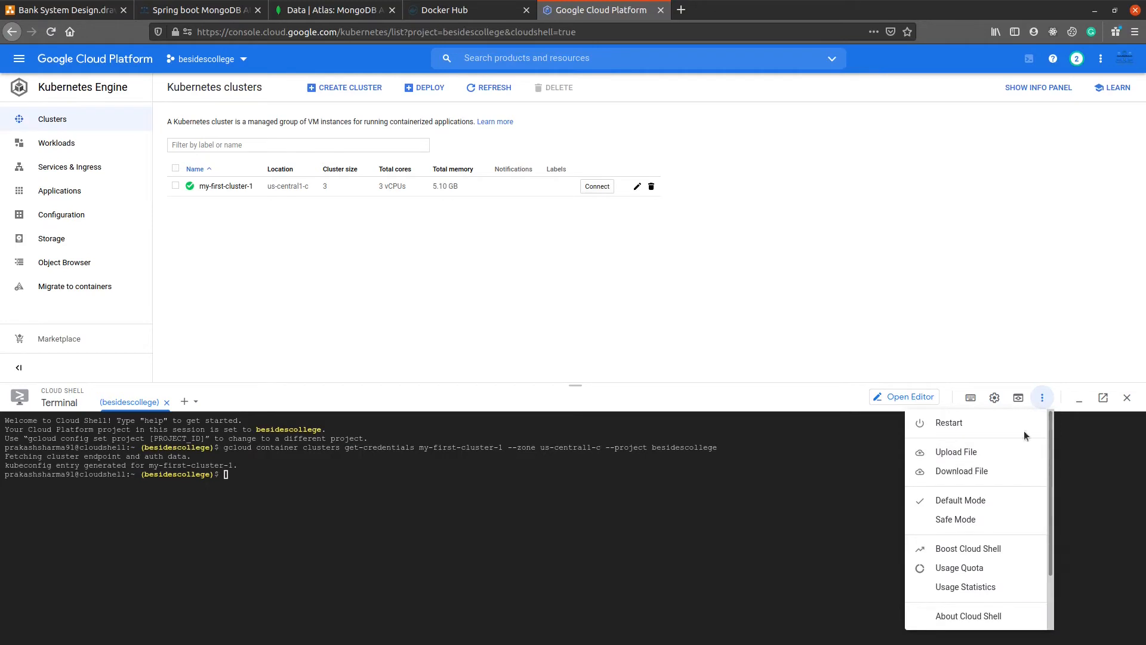
left_click(955, 452)
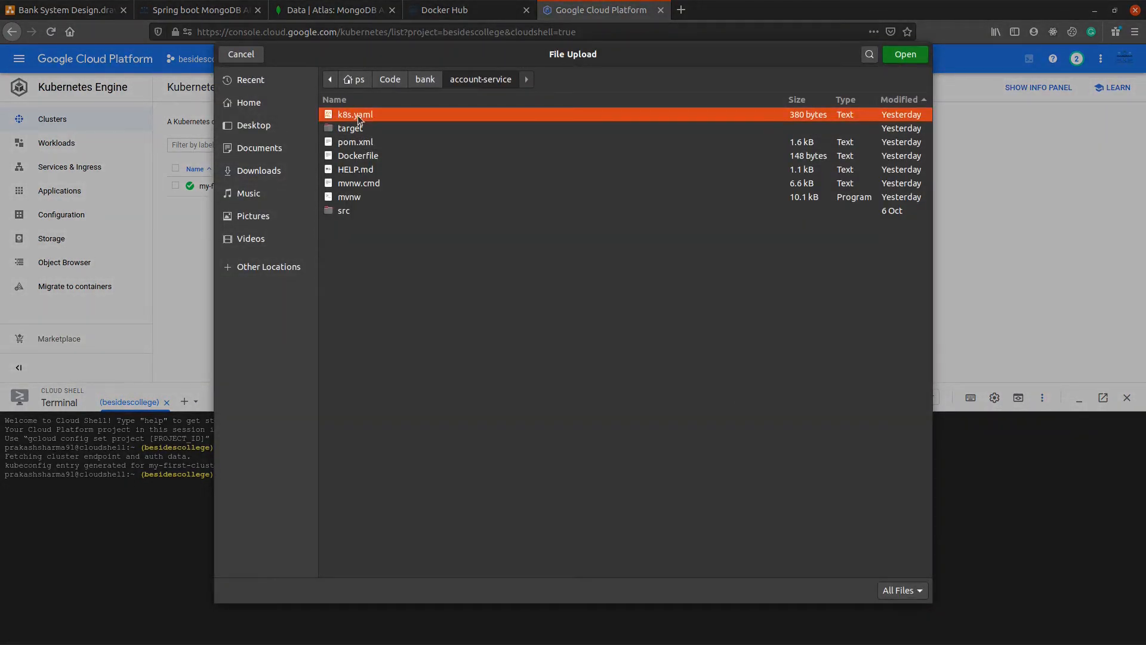
left_click(903, 55)
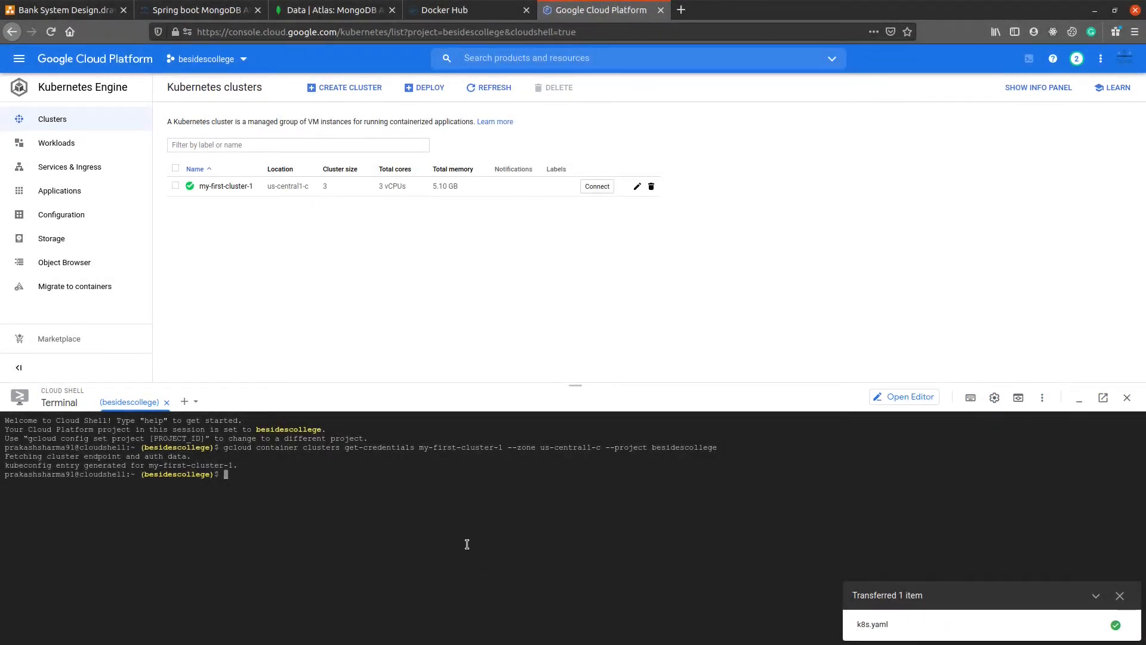
left_click(1120, 596)
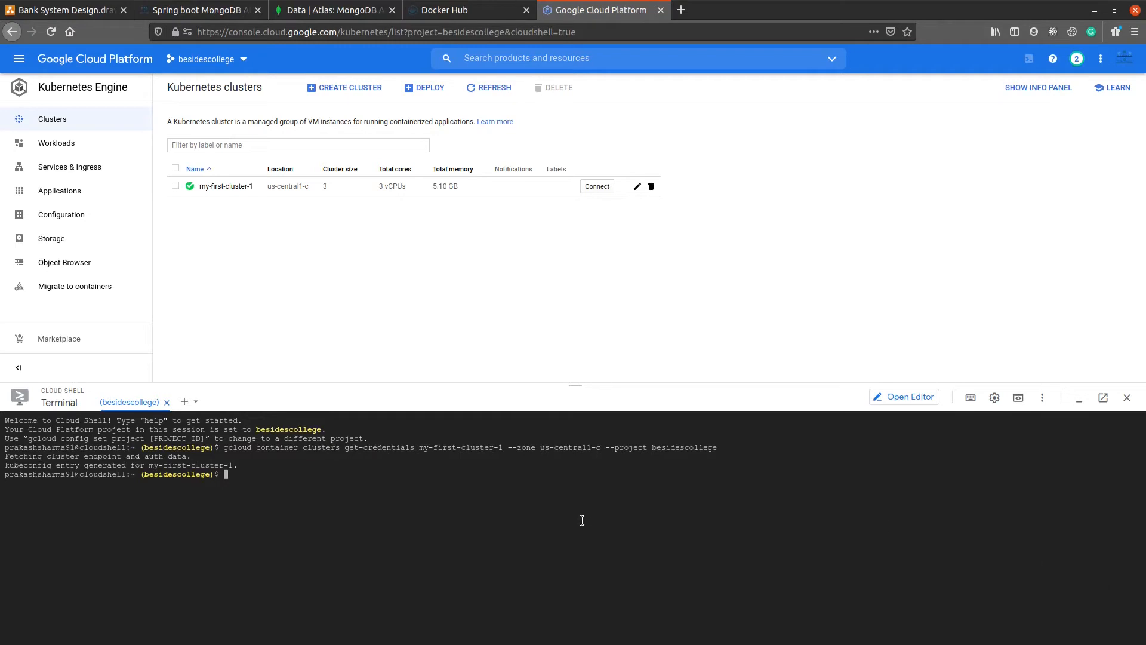
type("ls -ltr")
key("Return")
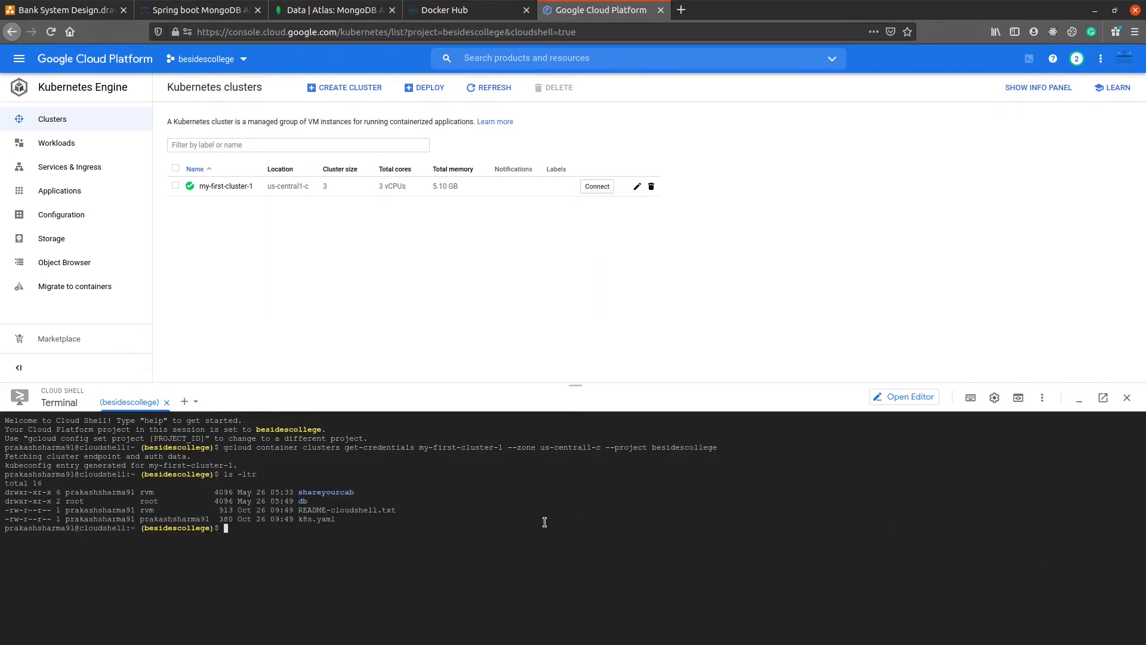
Step: Look up the apply command in the deployment guide and run kubectl apply -f k8s.yaml in Cloud Shell
left_click(241, 6)
scroll(297, 401, "down", 8)
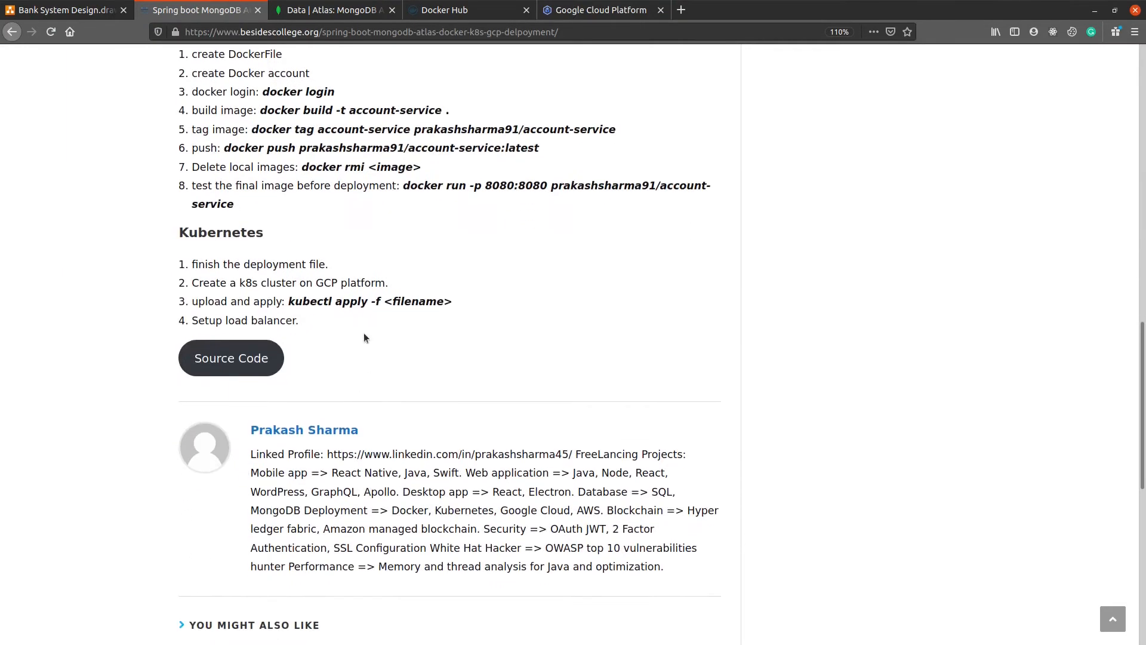
left_click_drag(290, 301, 370, 297)
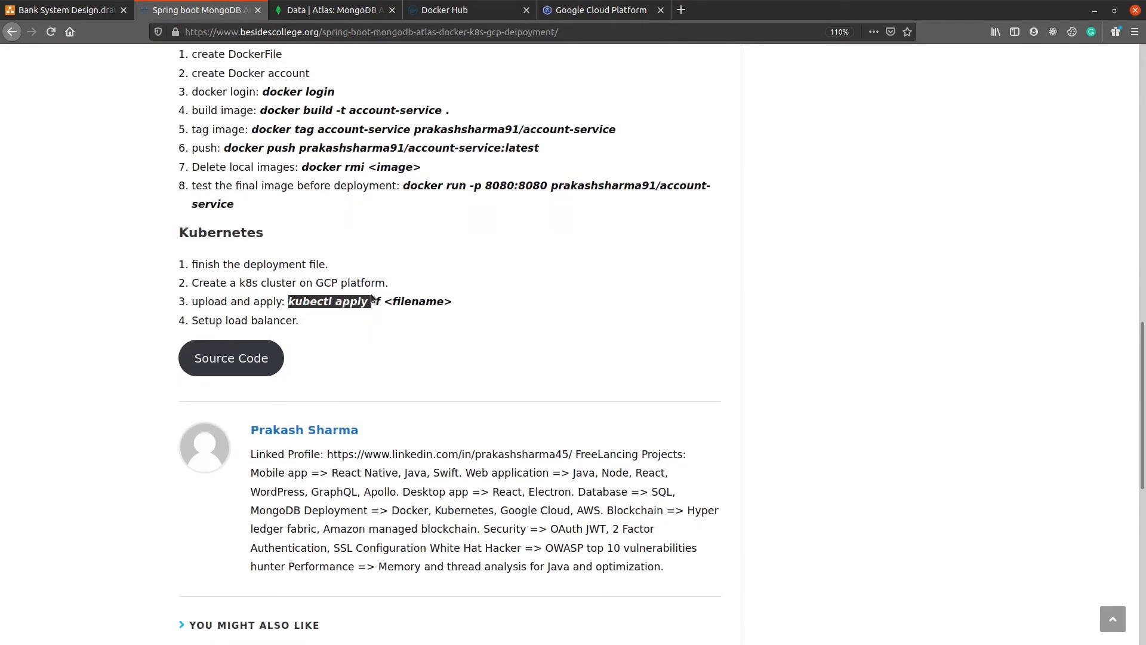
left_click(594, 9)
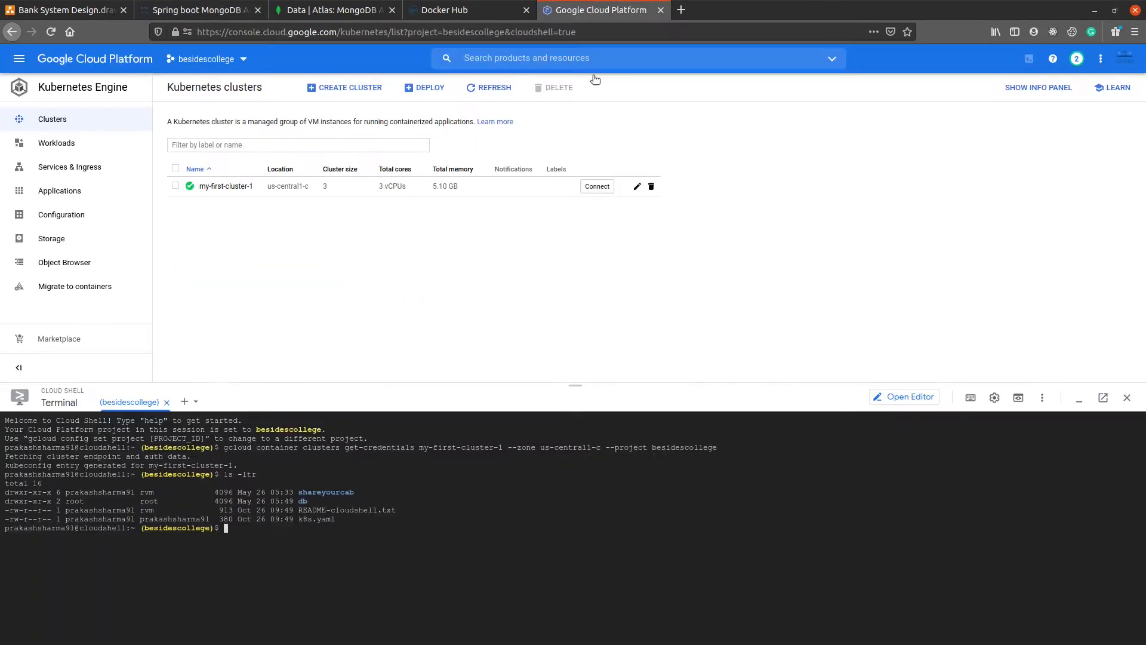
type("kubectl apply -f k")
key("Tab")
key("Return")
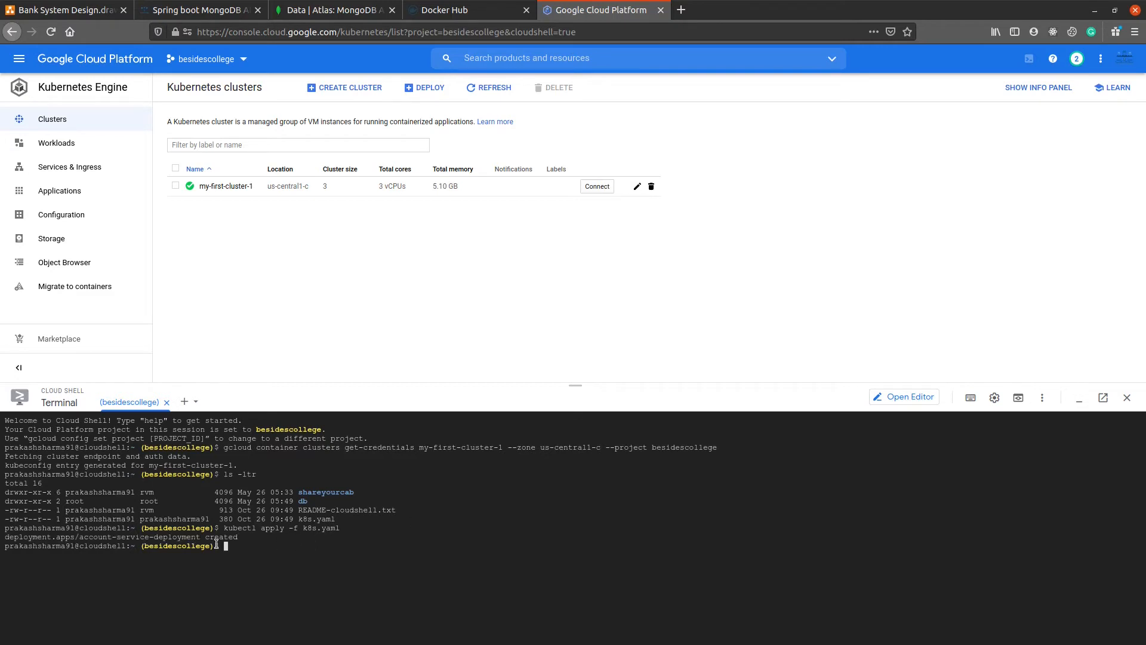
left_click_drag(217, 539, 228, 538)
left_click_drag(140, 537, 252, 524)
left_click(599, 518)
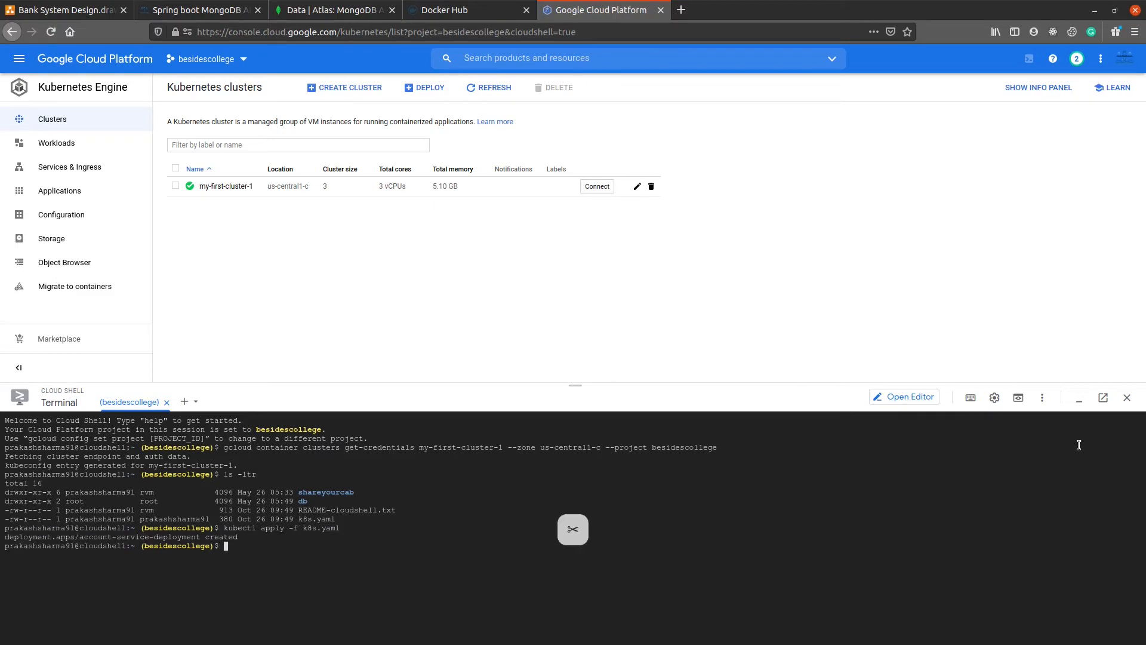
Step: Close Cloud Shell and check the status and pods of account-service-deployment in the refreshed workloads list
left_click(1126, 399)
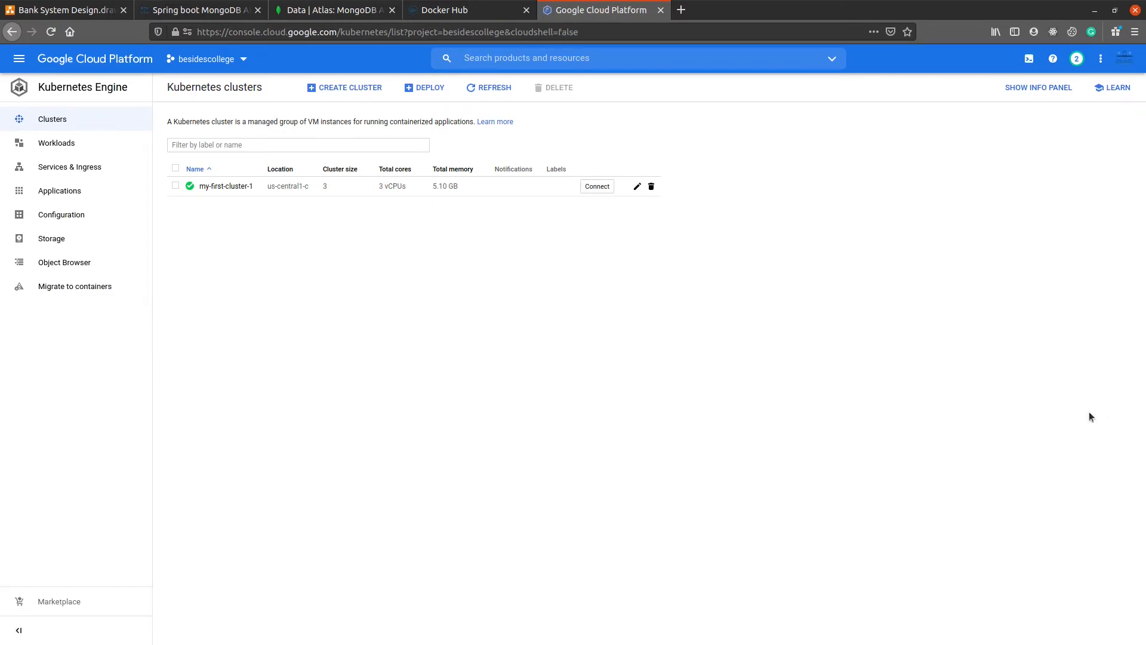
left_click(85, 148)
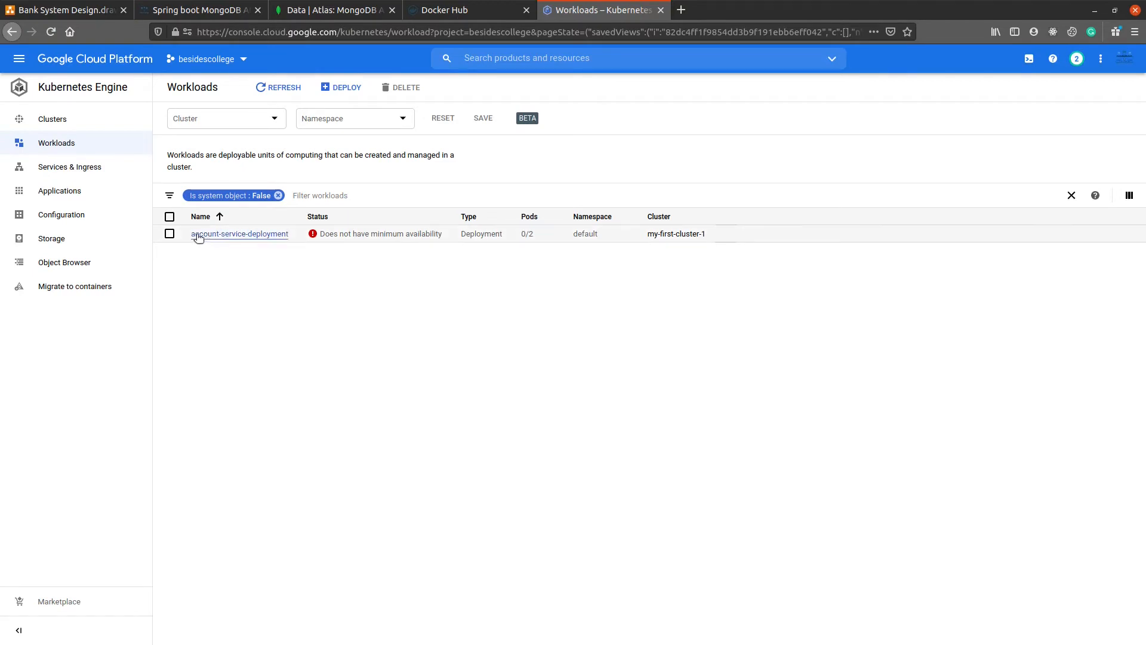
left_click_drag(526, 235, 539, 238)
left_click(511, 338)
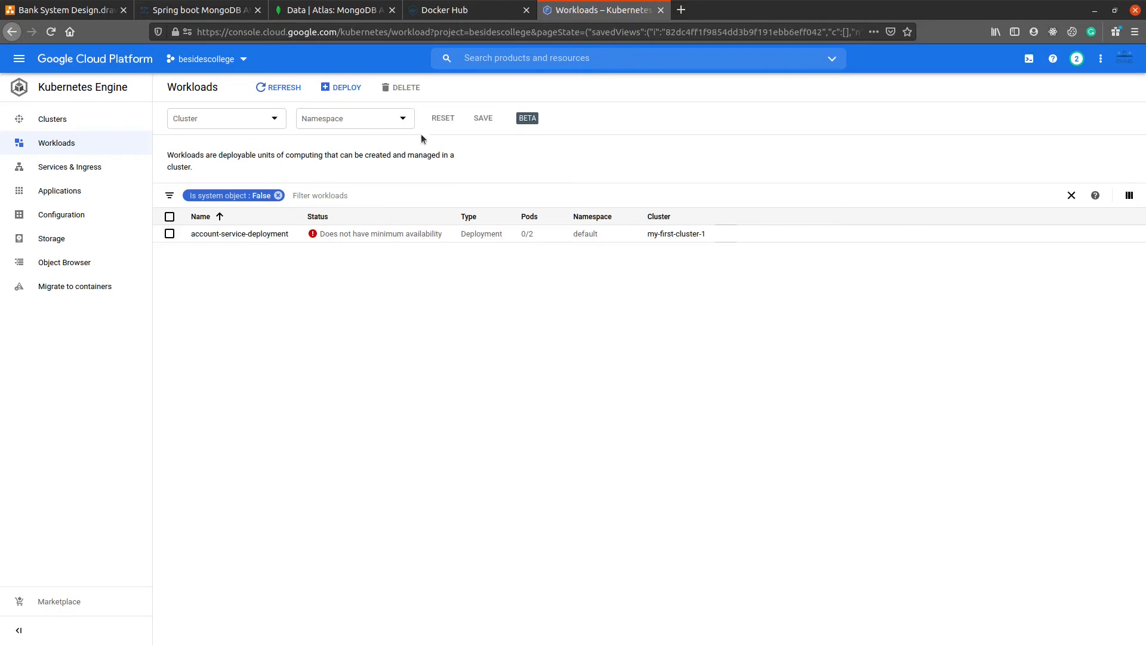
left_click(279, 87)
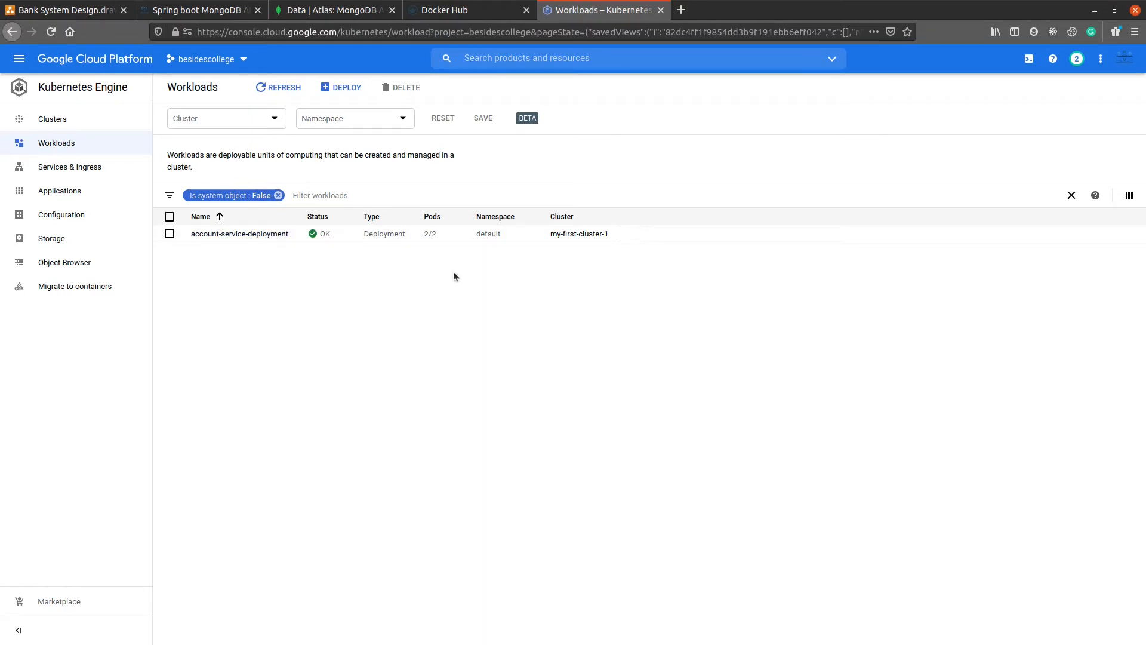
Step: Review the replicas and managed pods in the account-service-deployment details, and check the guide's load balancer step
middle_click(136, 264)
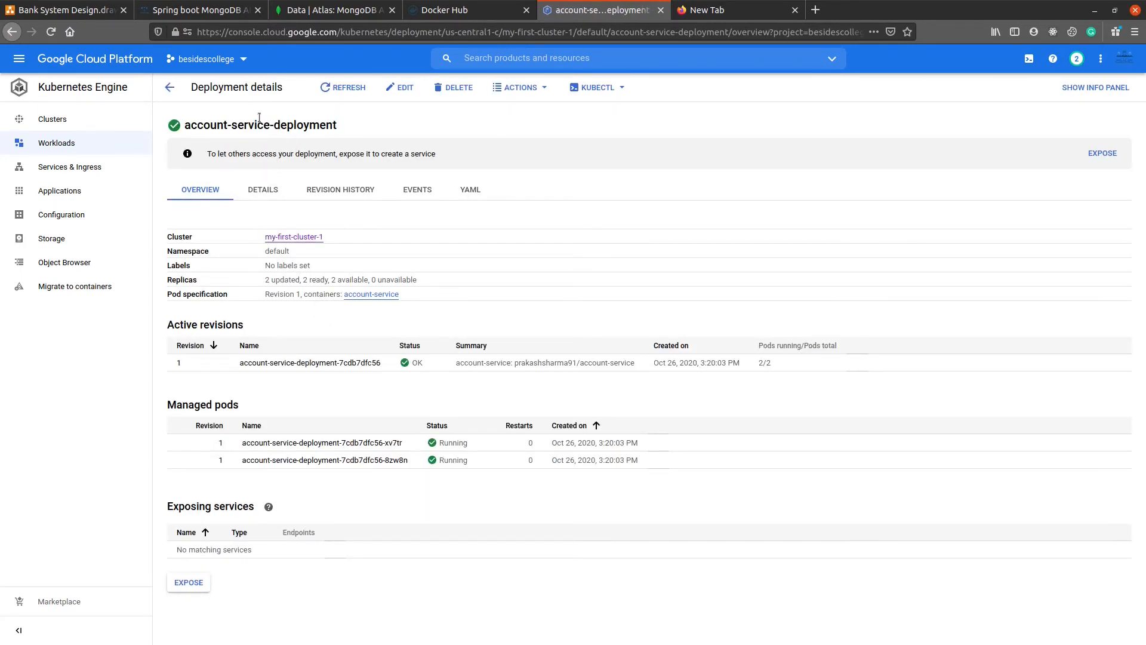
left_click_drag(275, 124, 341, 134)
left_click_drag(257, 281, 369, 275)
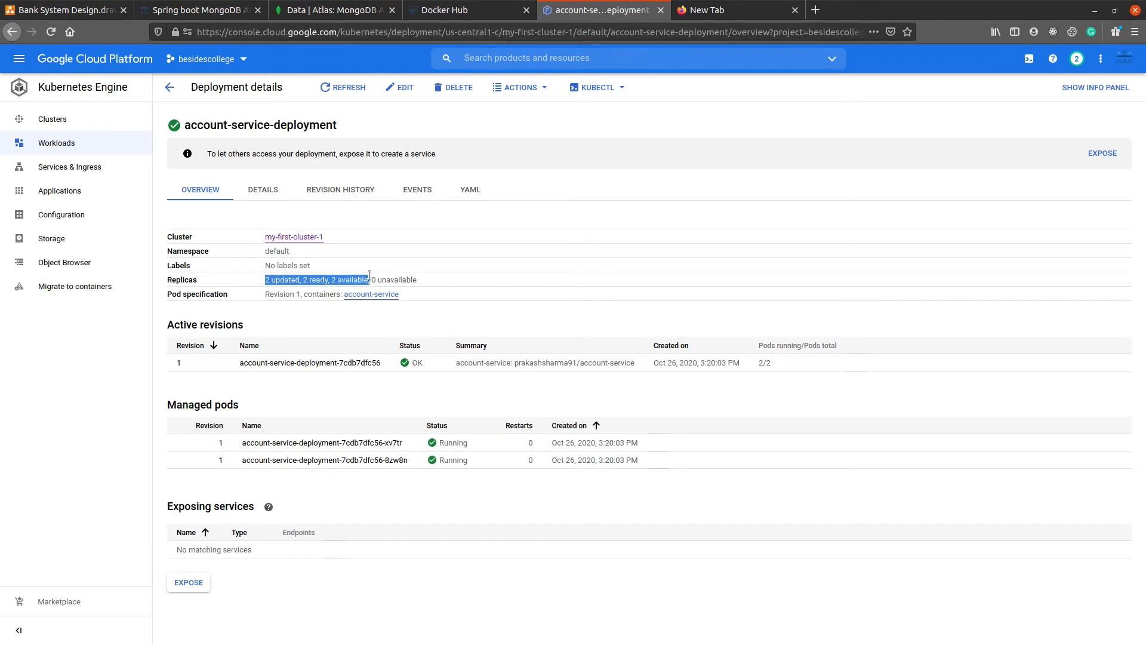
left_click(289, 326)
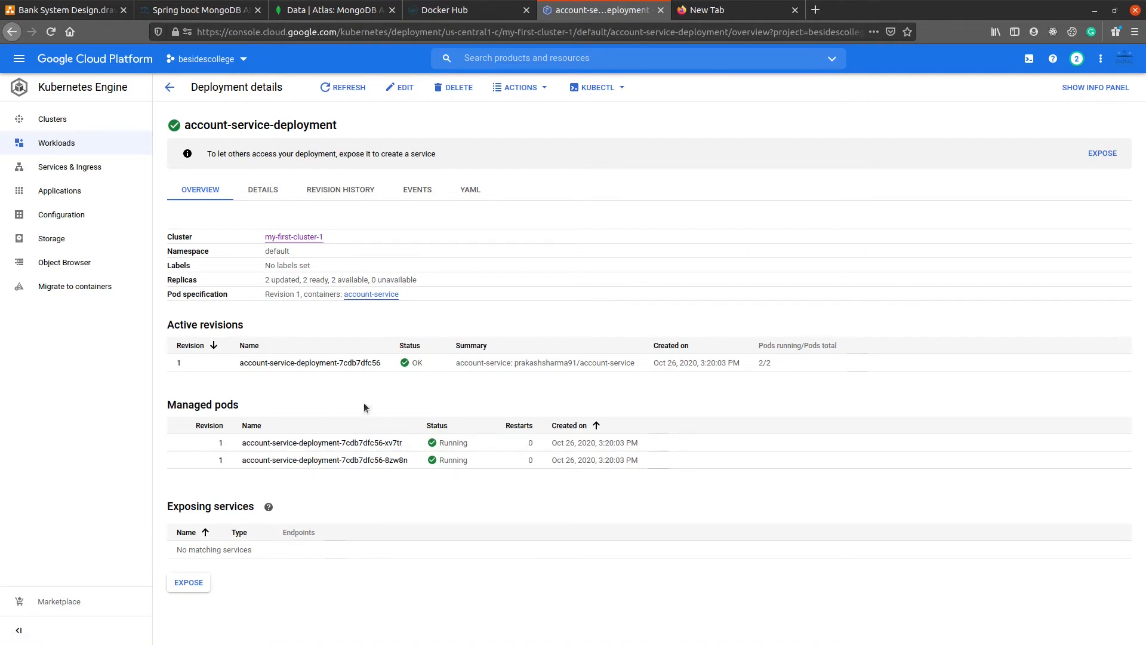
left_click(203, 11)
left_click(215, 310)
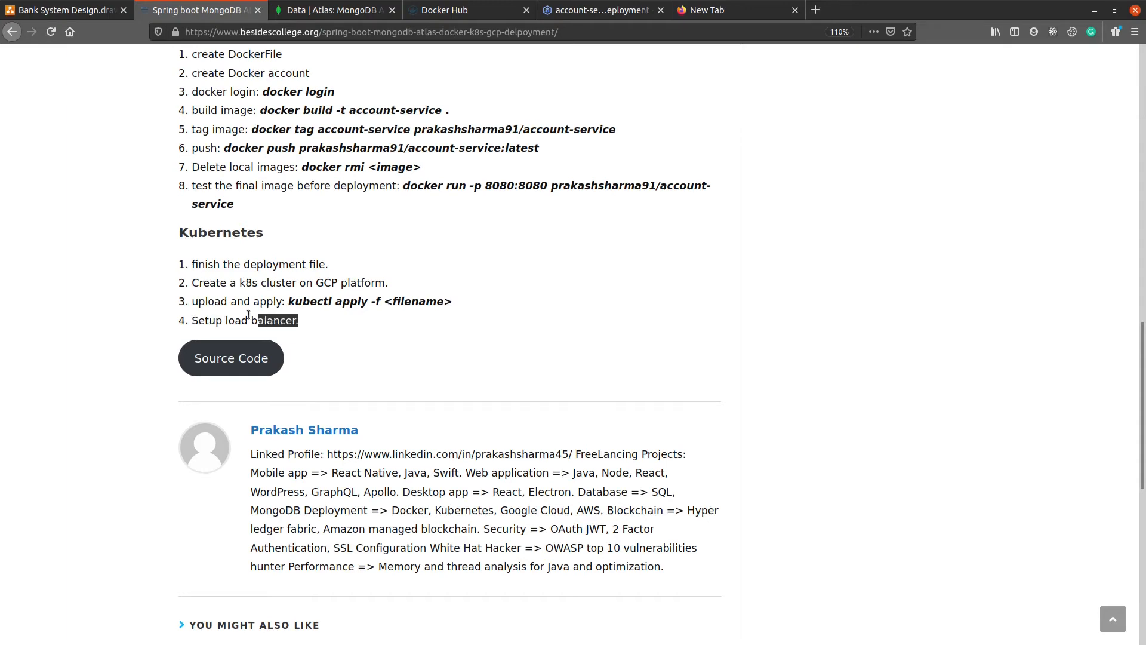
Step: Start exposing account-service-deployment as the guide's load balancer step requires, mapping port 80 to target port 8080 over TCP with service type Load balancer
left_click_drag(248, 314, 190, 320)
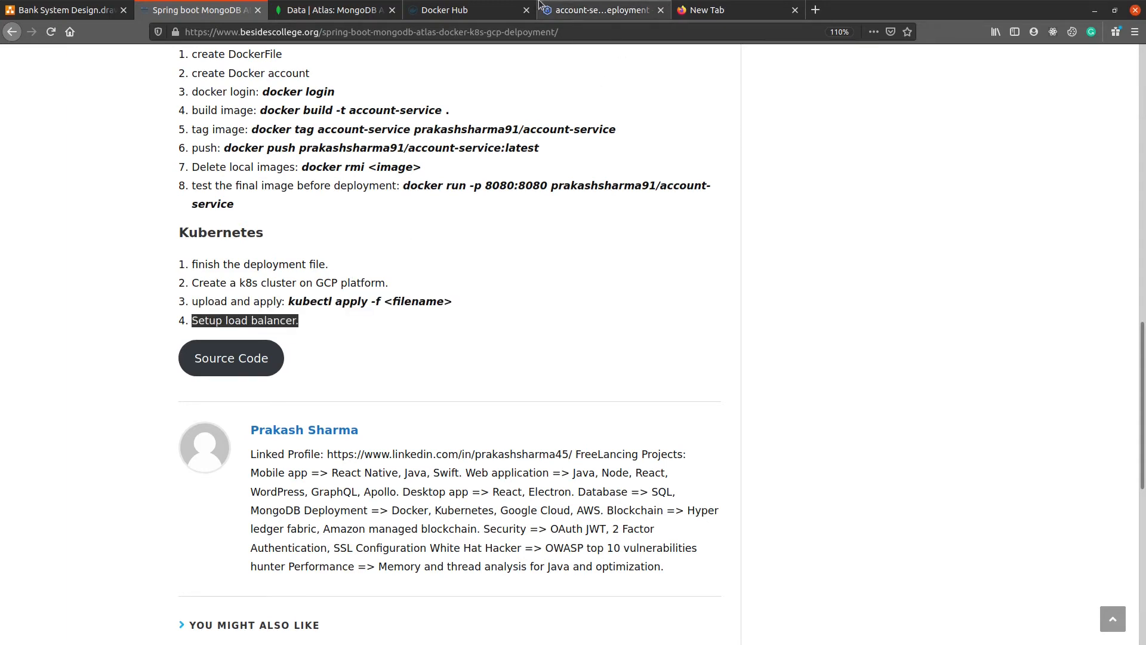
left_click(513, 7)
left_click(561, 6)
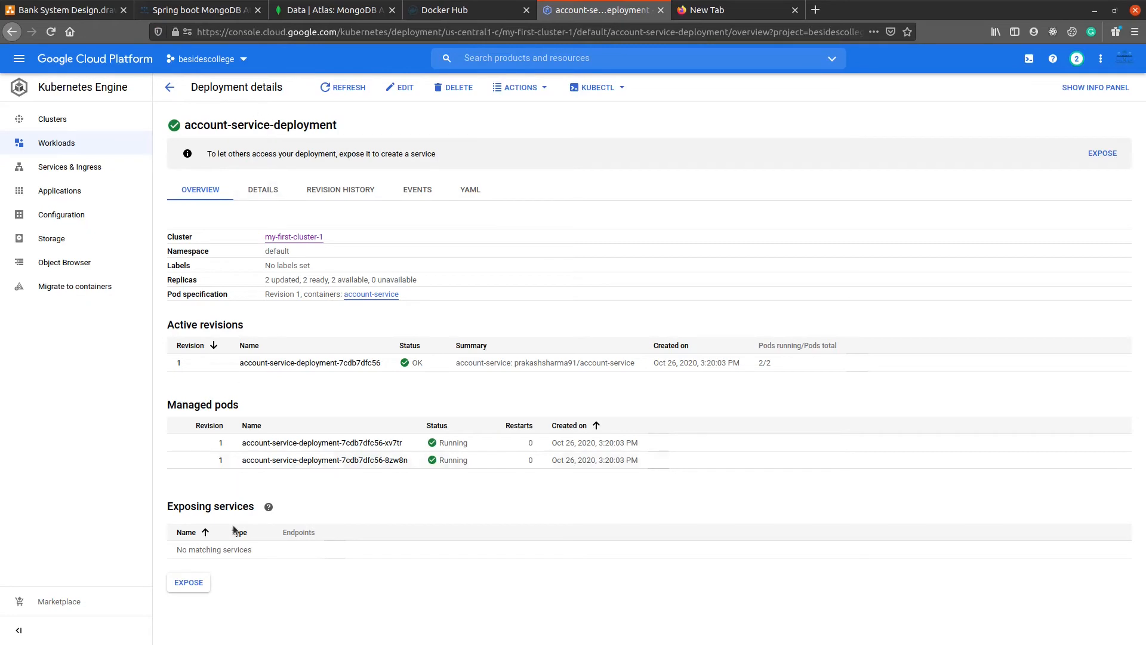
left_click(189, 582)
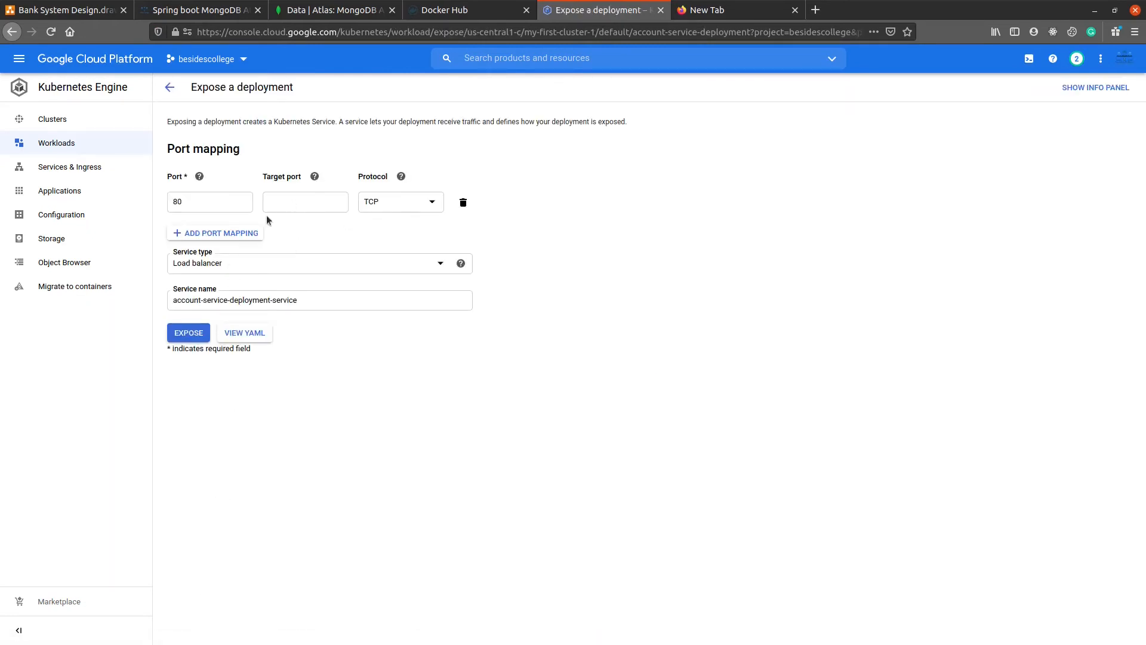
left_click(206, 201)
left_click(281, 199)
left_click(582, 275)
double_click(278, 201)
left_click(641, 307)
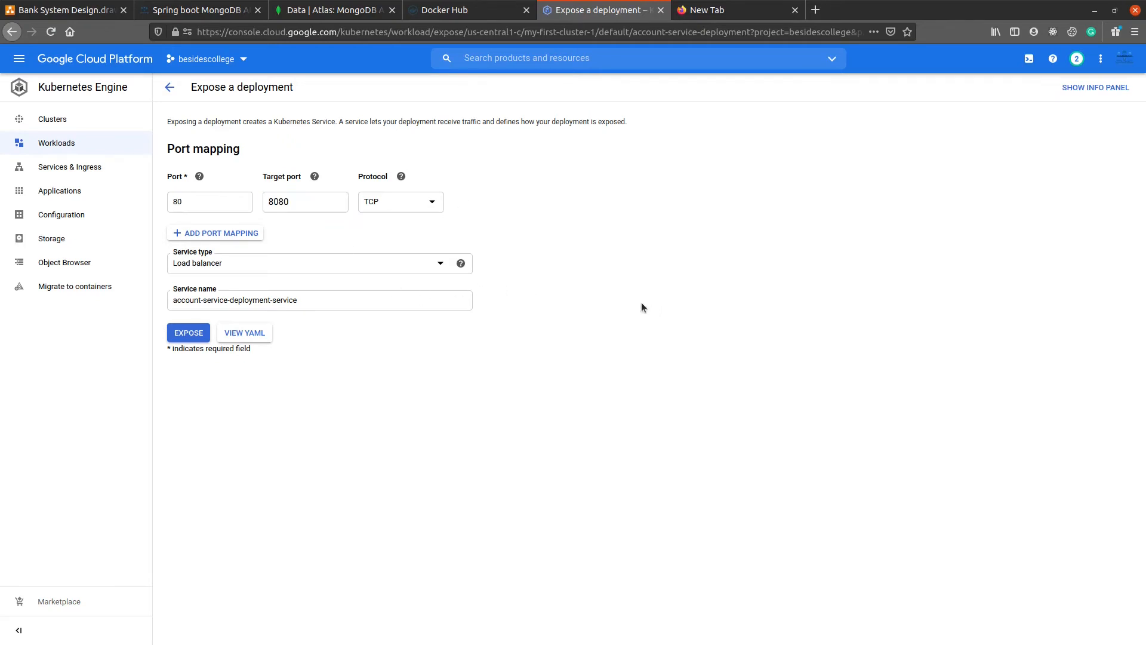
left_click(430, 267)
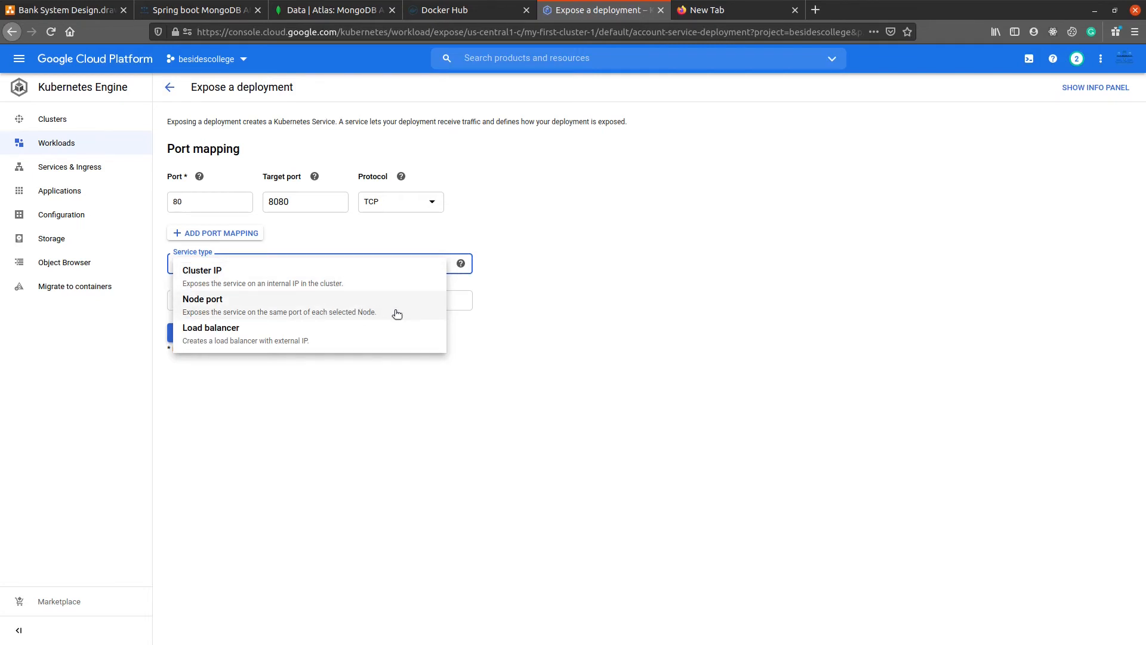
left_click(295, 340)
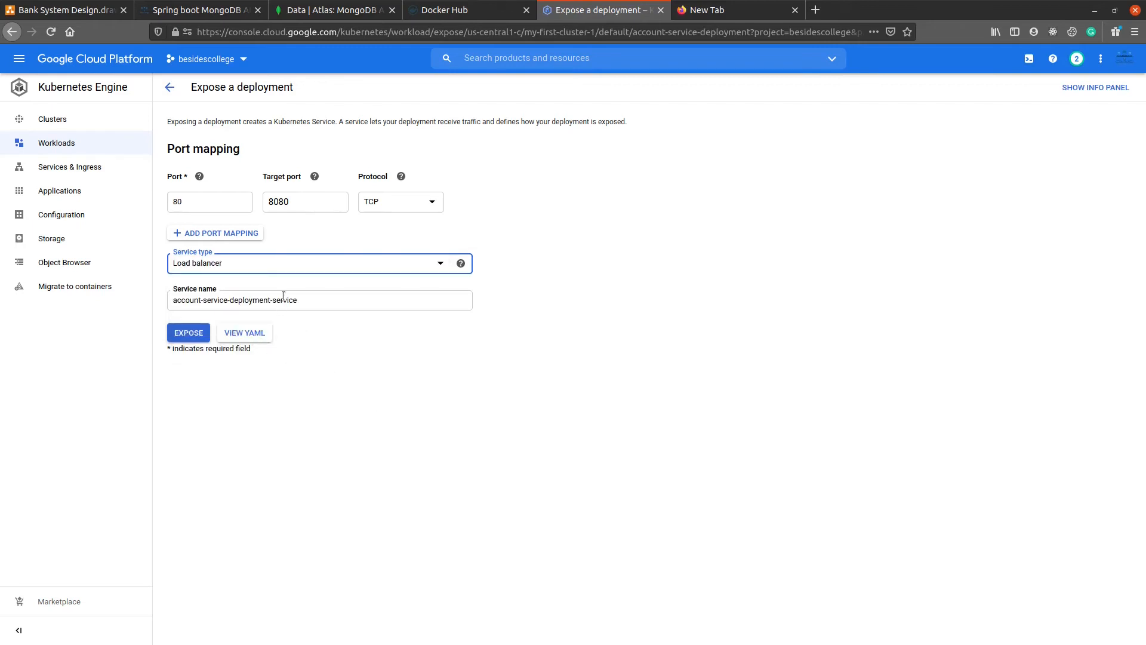
Step: Name the service account-service-deployment-lb and expose the deployment
left_click_drag(274, 300, 320, 304)
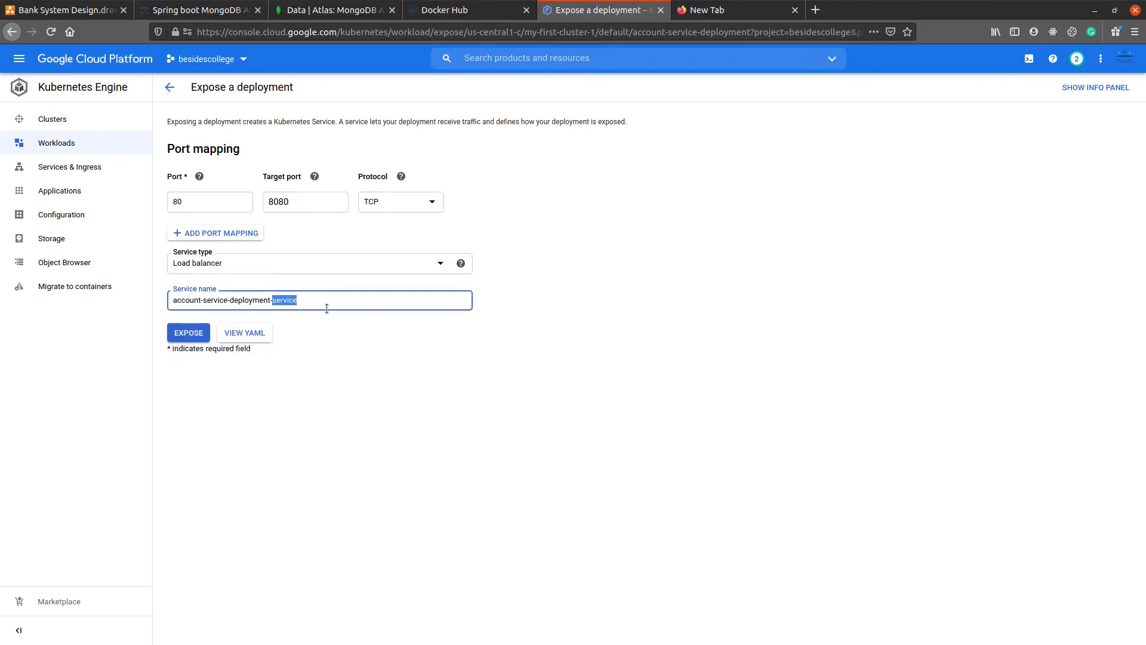
type("lb")
left_click(327, 320)
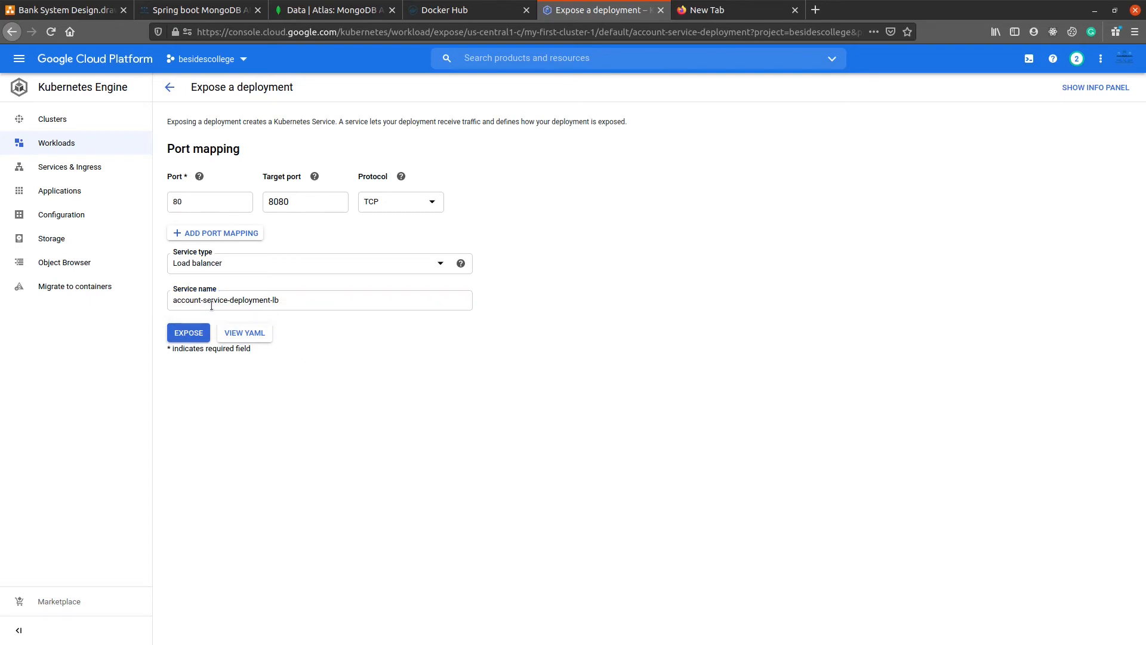
triple_click(313, 300)
left_click(288, 313)
triple_click(276, 299)
left_click(354, 392)
left_click(187, 332)
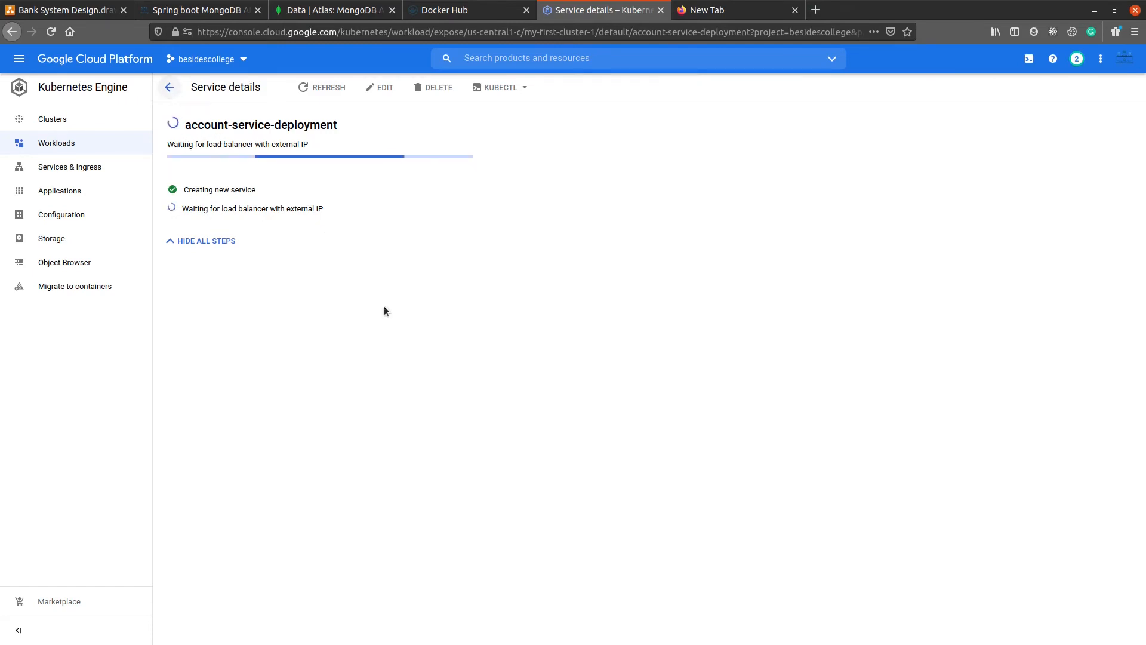
Step: Switch to Postman to check the API path in the localhost accounts request, and return to the service details in the browser
left_click(402, 627)
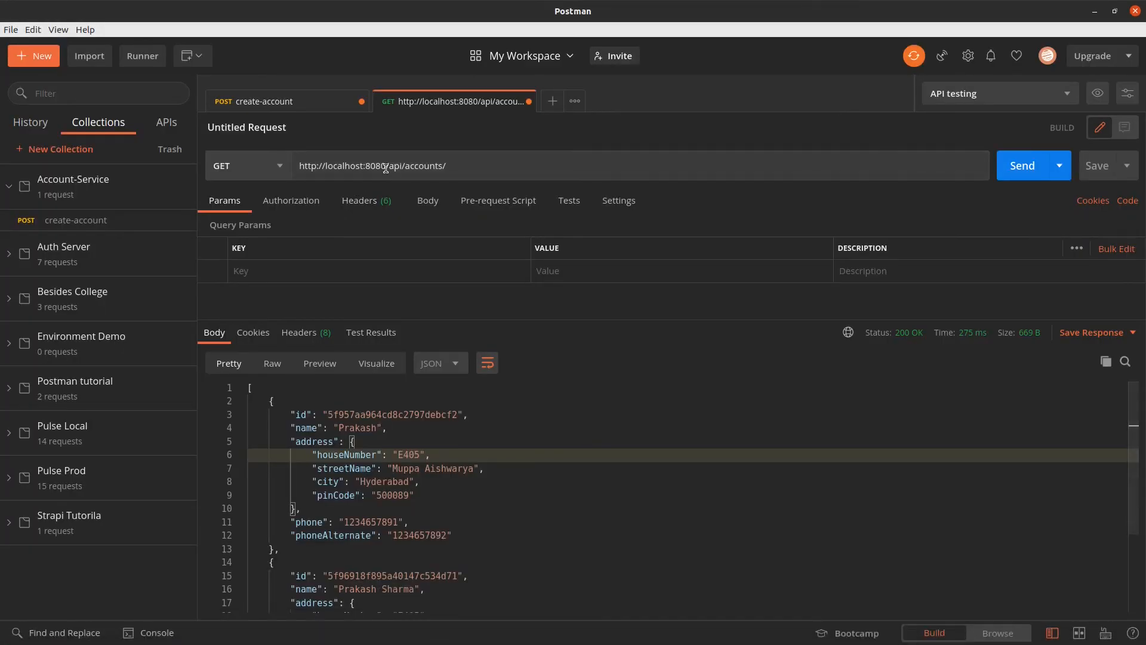
mouse_move(406, 167)
left_mouse_down()
mouse_move(466, 170)
mouse_move(388, 167)
left_mouse_up()
key("alt+Tab")
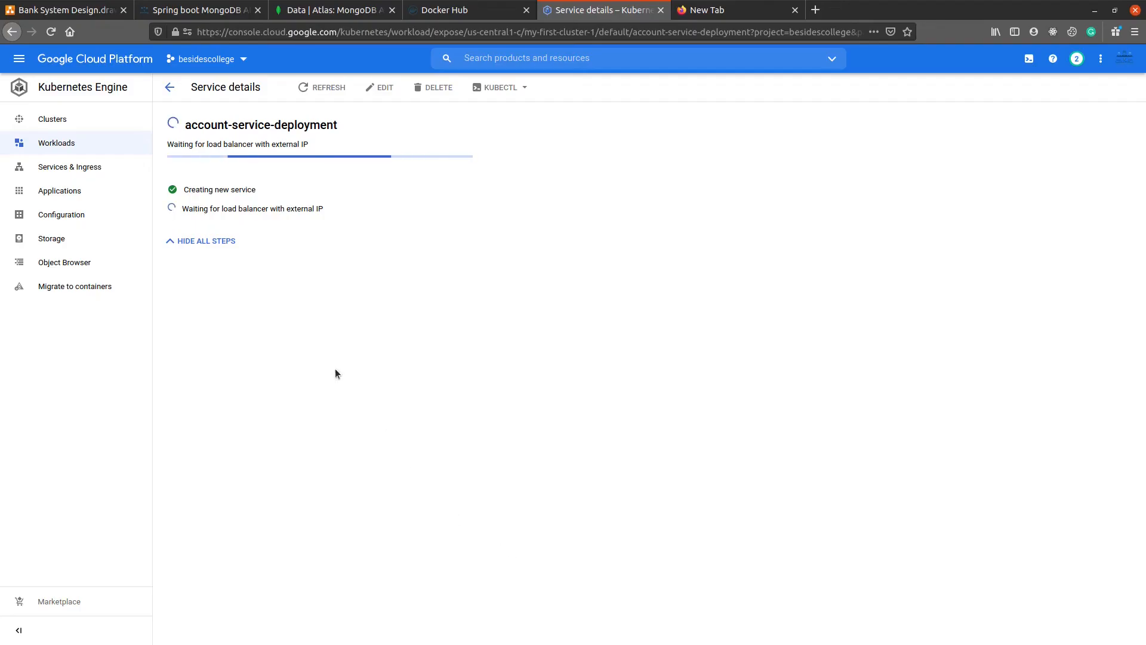
Step: Open the load balancer service from the account-service-deployment workload and review its details and linked load balancer
left_click(84, 148)
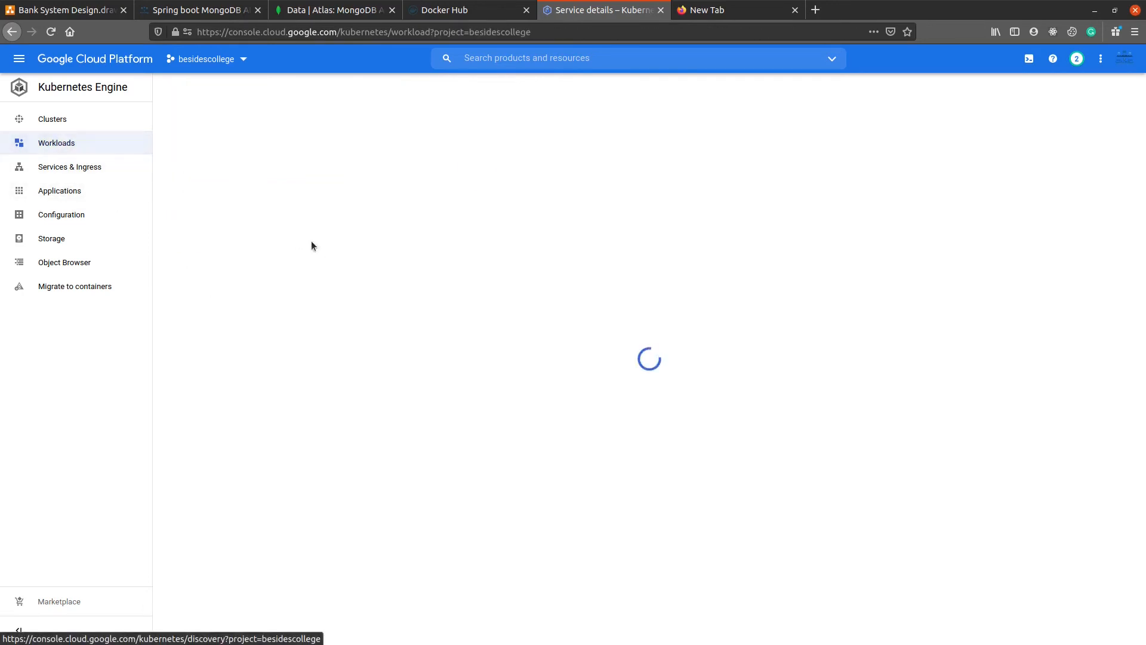
left_click(244, 233)
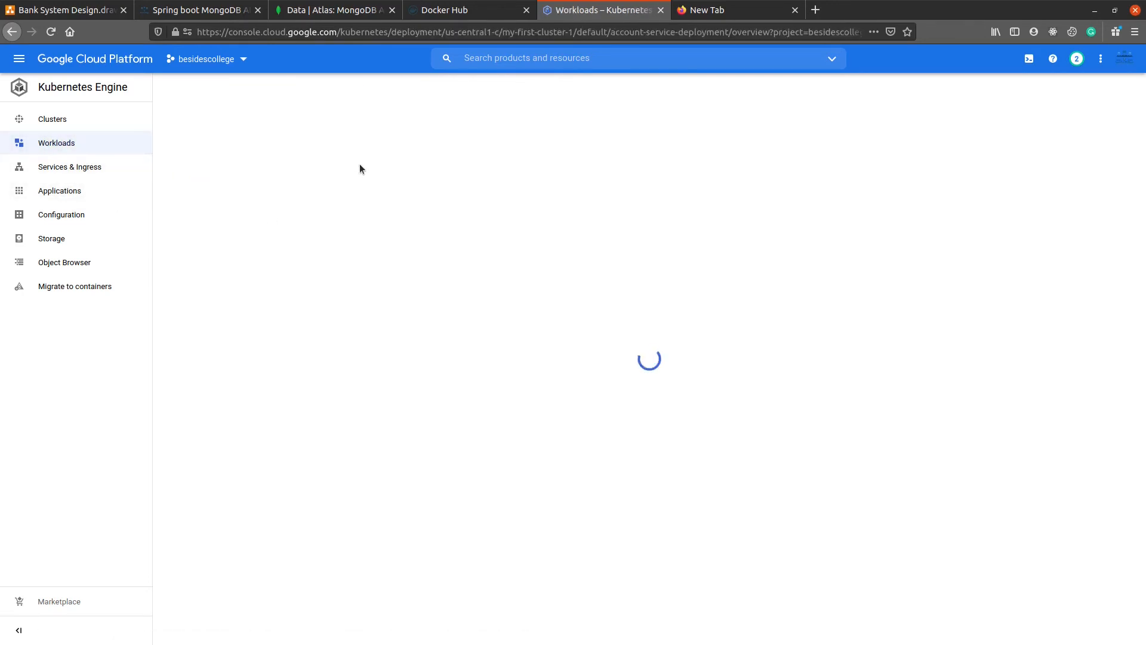
left_click(259, 509)
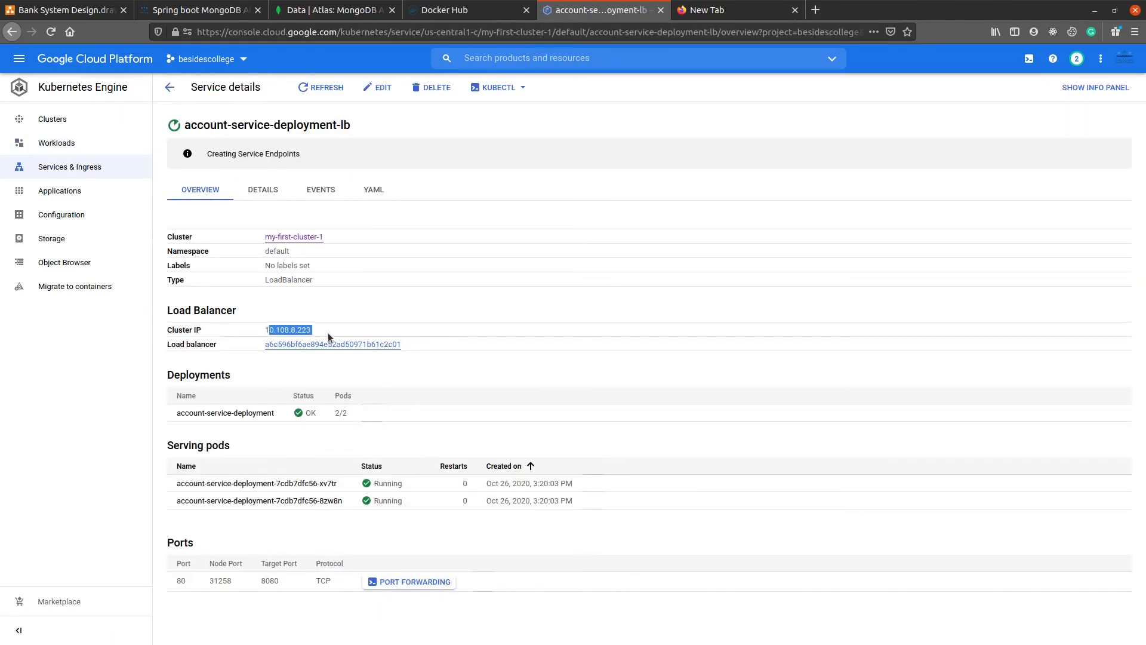
left_click(275, 344)
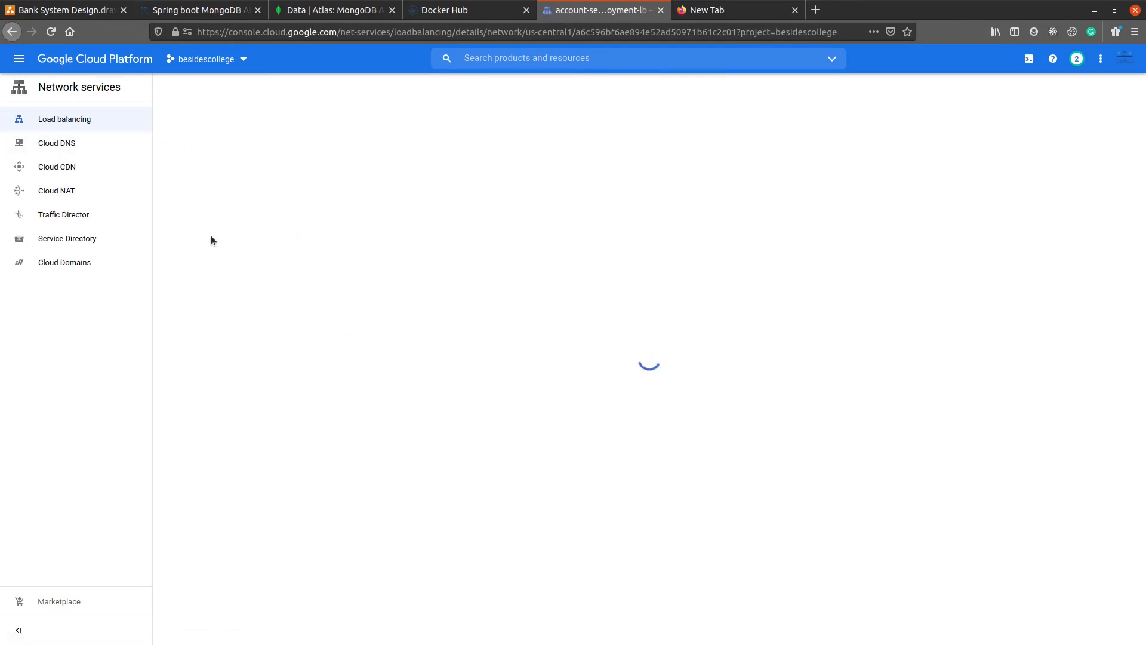
left_click(173, 91)
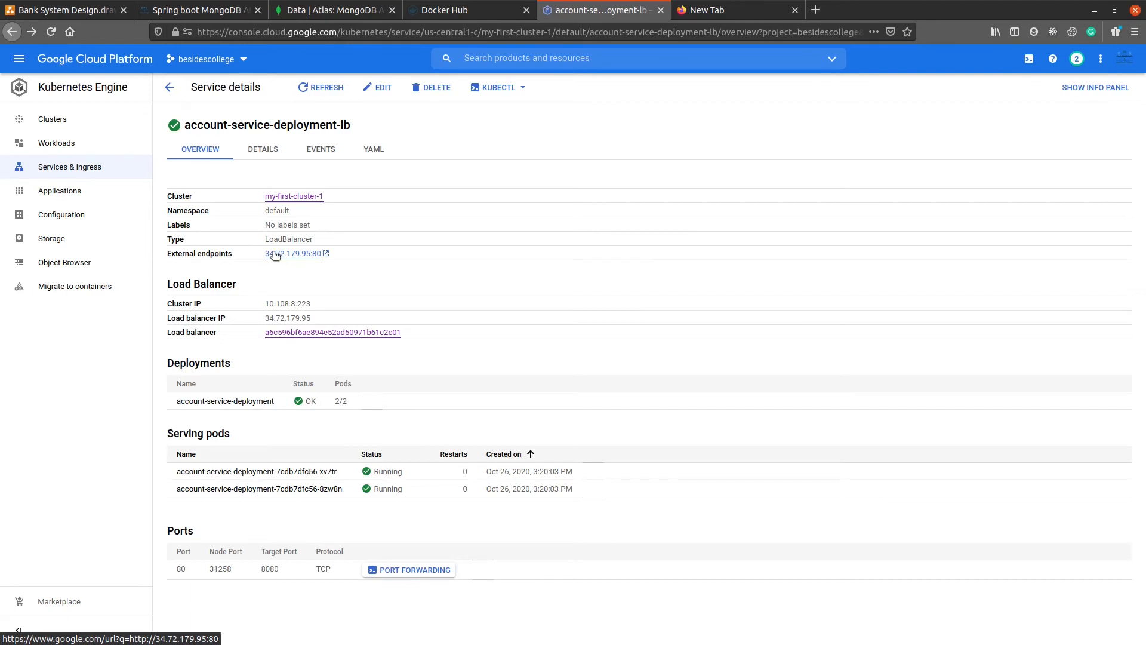
Step: Open the load balancer service's external endpoint in the browser, continuing past the redirect notice
left_click_drag(256, 253, 310, 259)
left_click(299, 257)
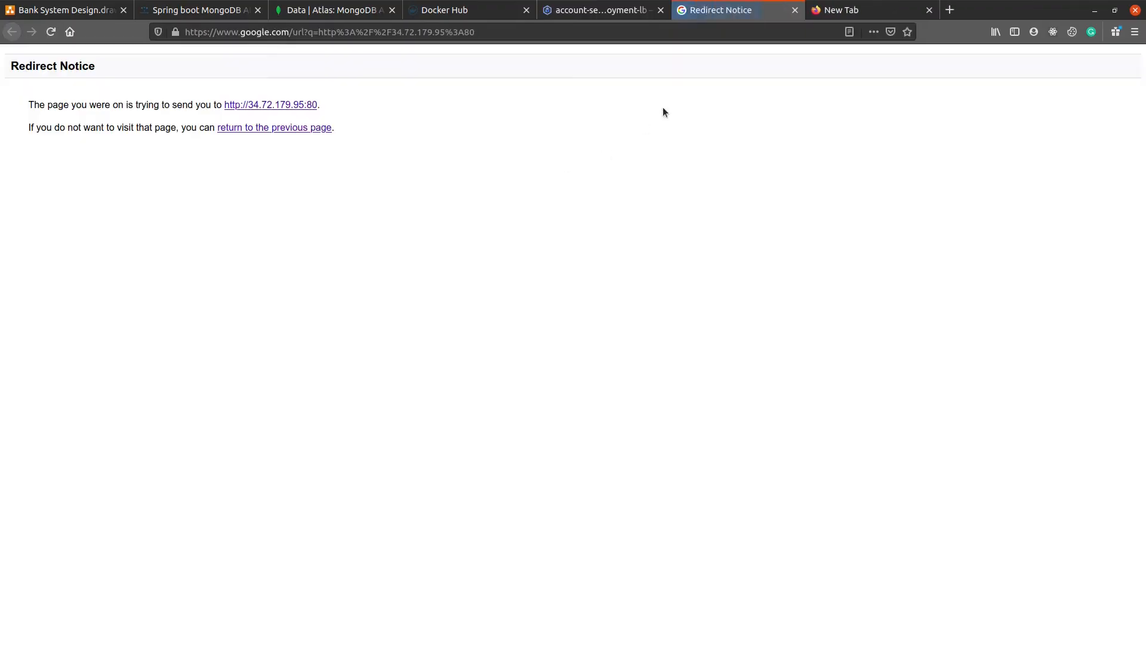
left_click(287, 105)
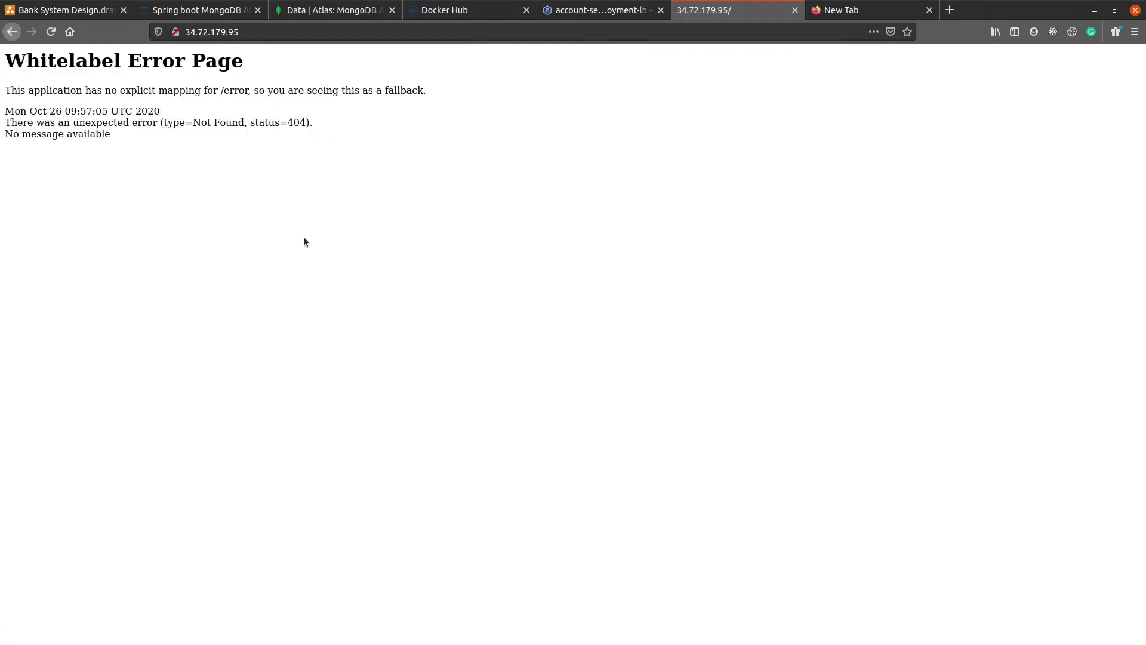
Step: Load the /api/accounts path on the load balancer's external address
left_click(237, 32)
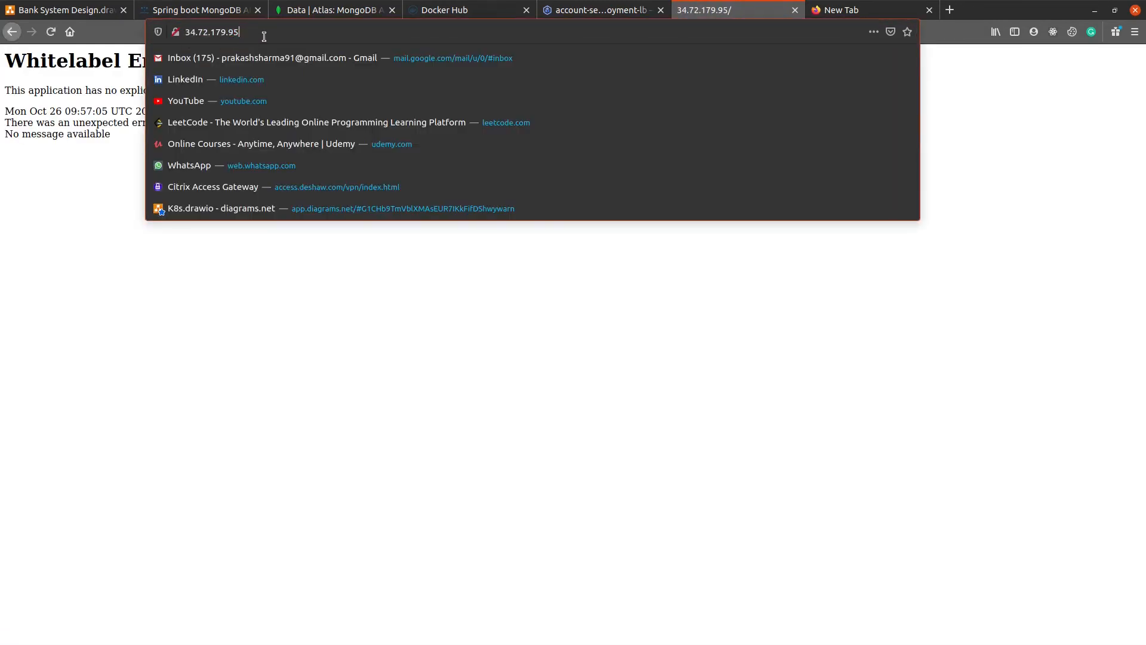
type("/api/a")
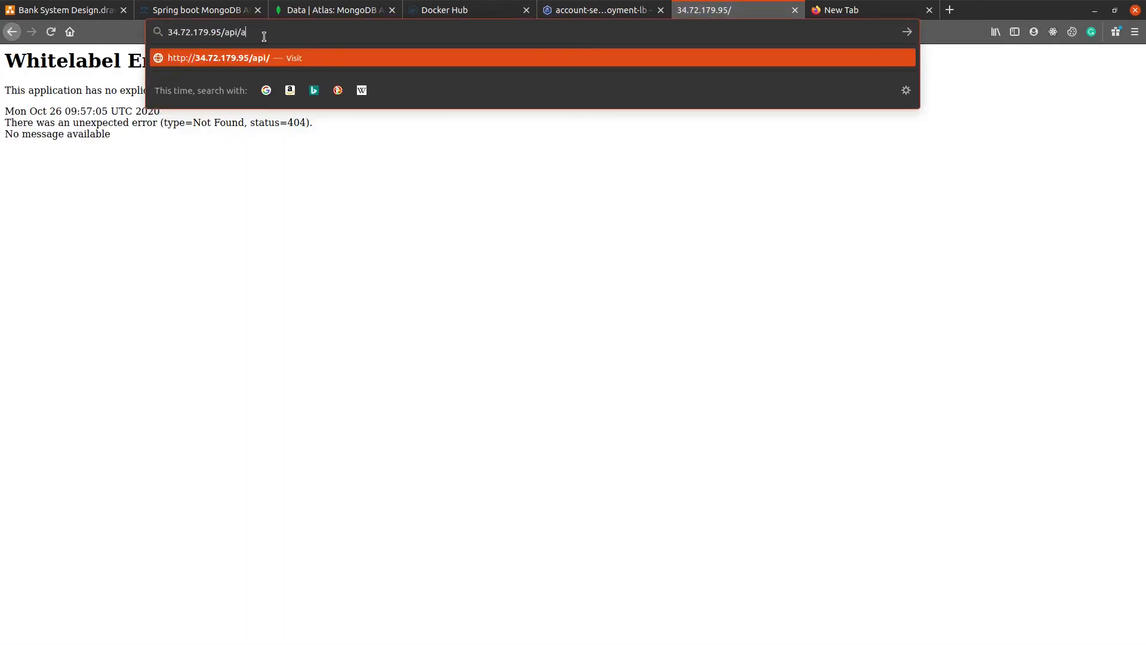
type("ccpoun")
key("BackSpace")
key("BackSpace")
key("BackSpace")
type("ounts")
key("Return")
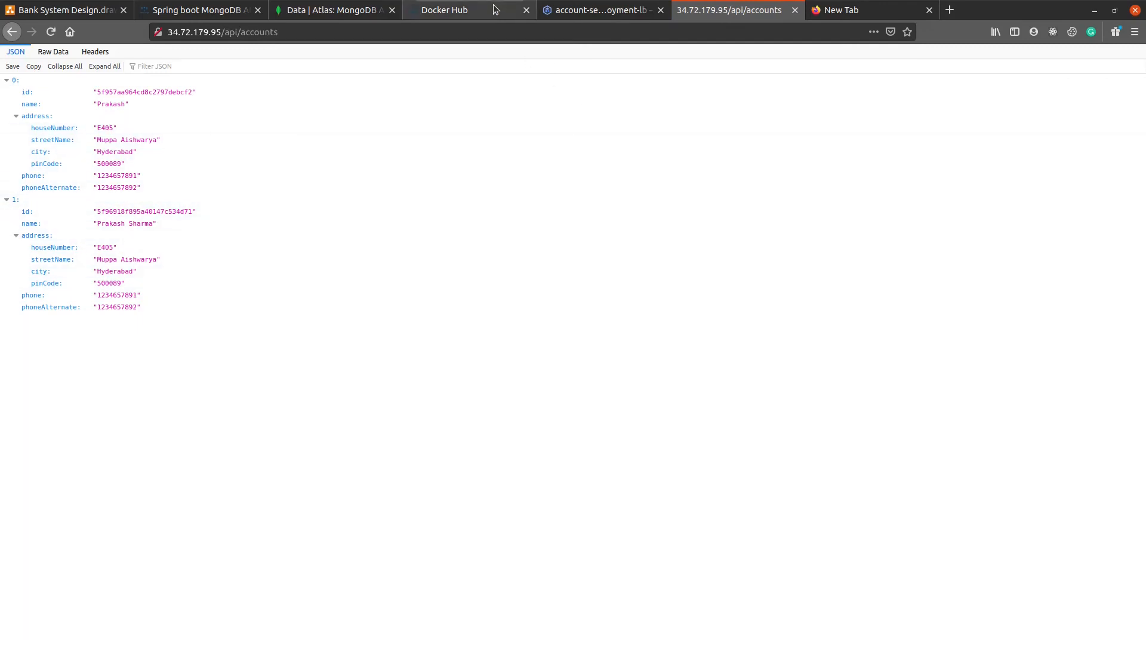
Step: Delete the first document of the Account.accounts collection in MongoDB Atlas
left_click(331, 7)
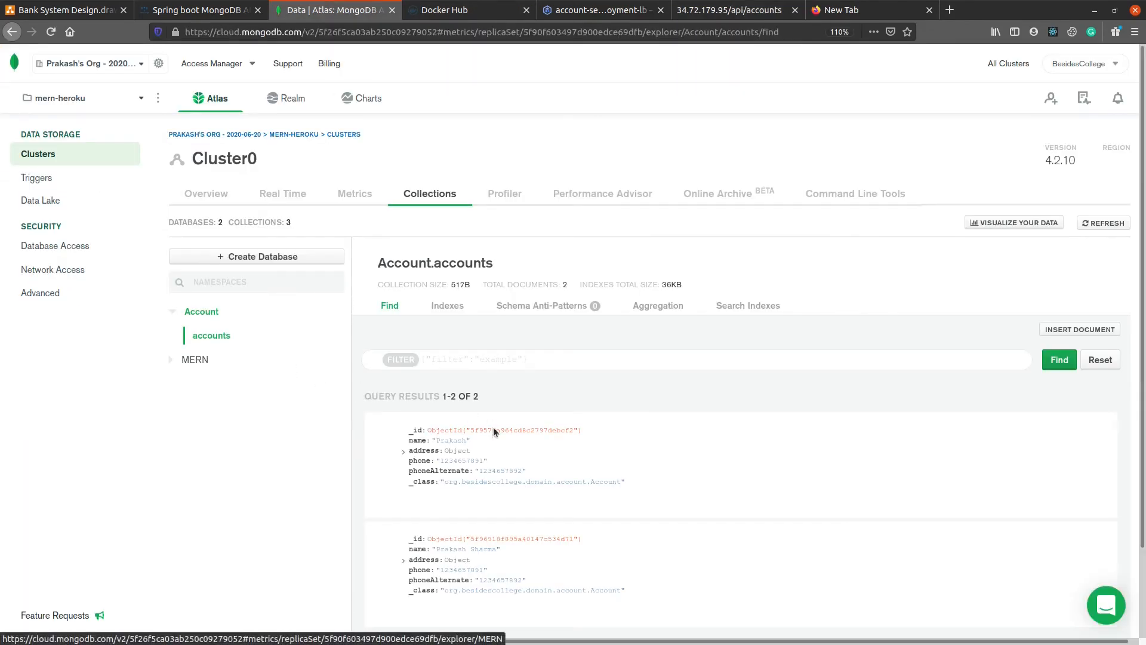
scroll(531, 460, "down", 3)
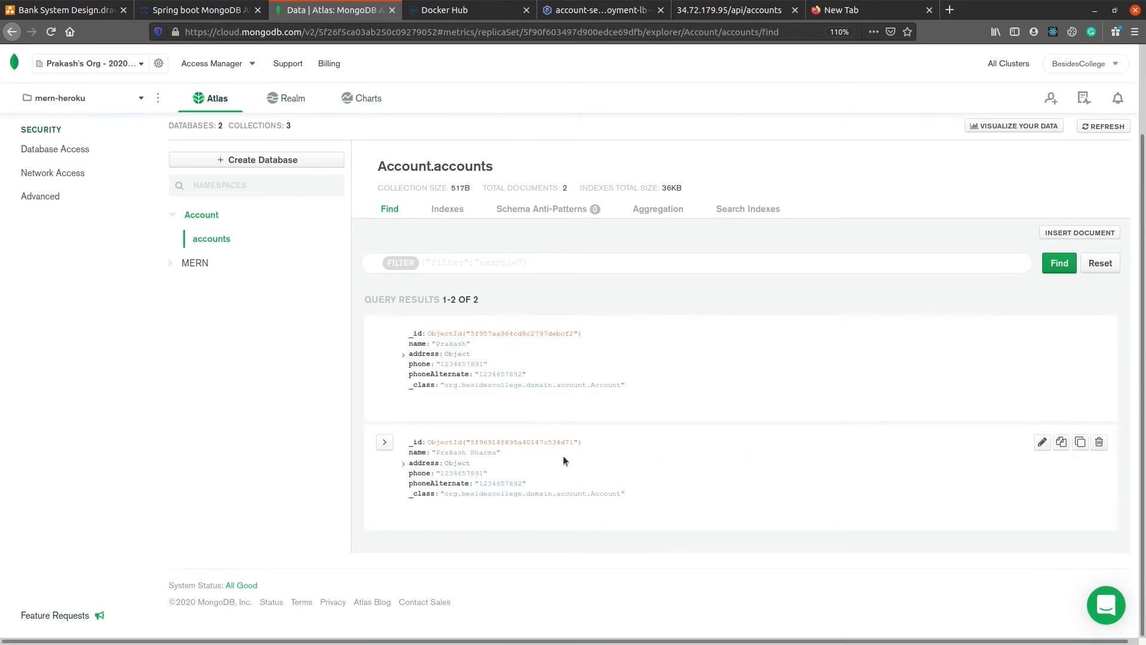
left_click(1099, 332)
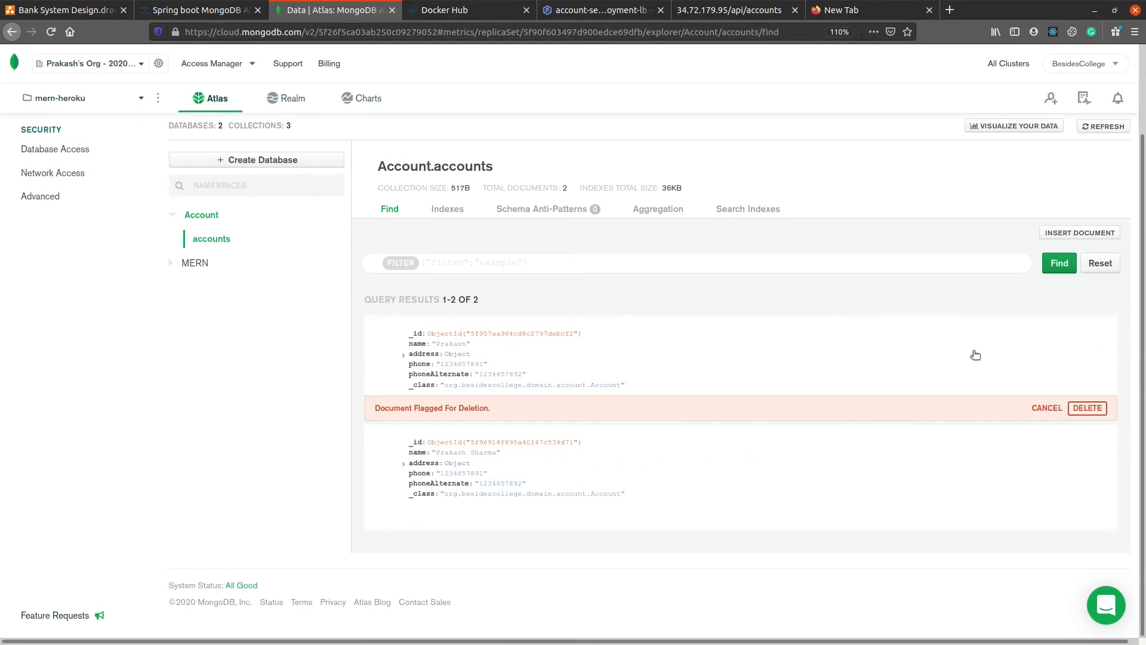
left_click(1092, 408)
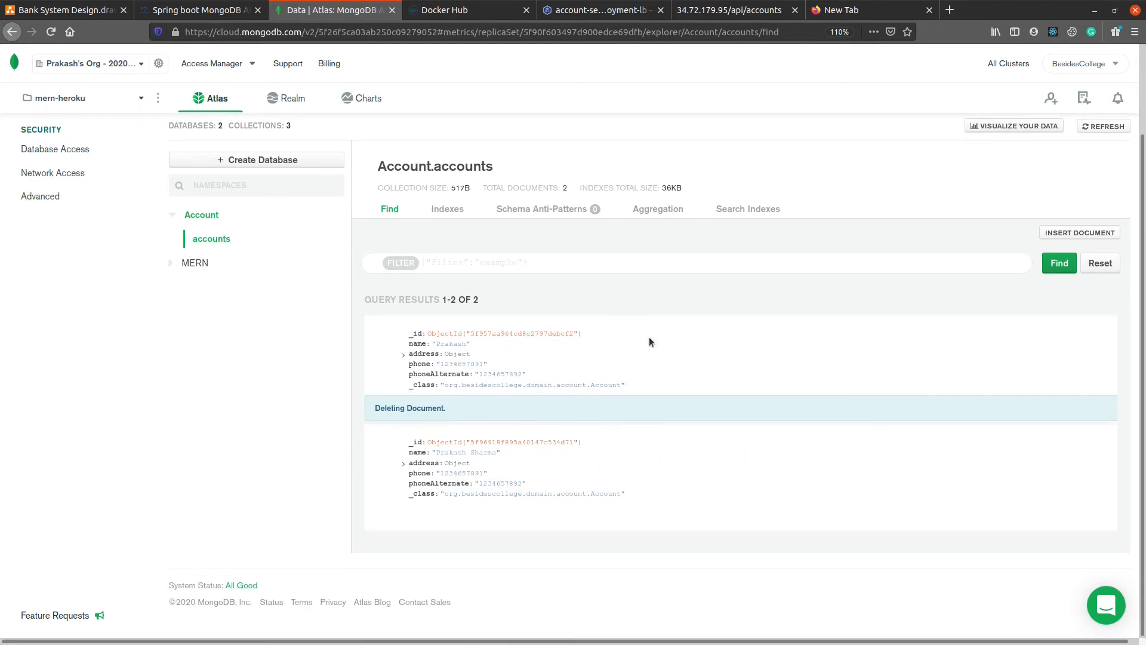
Step: Reload the /api/accounts response from the deployed service to check the remaining accounts
left_click(754, 7)
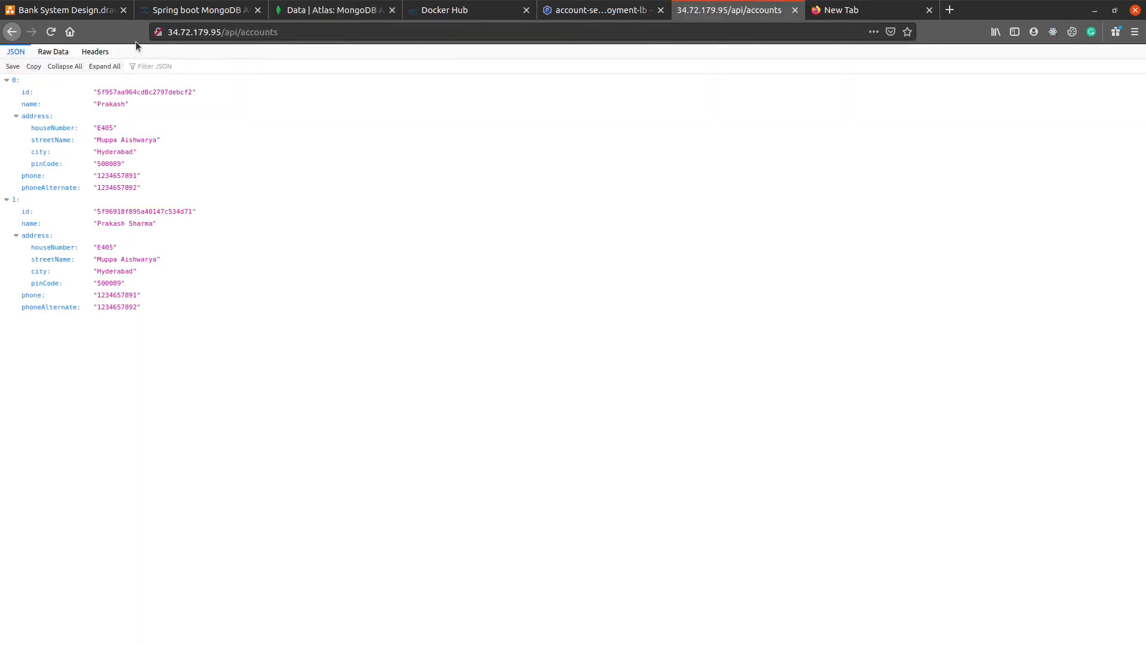
left_click(260, 31)
key("Return")
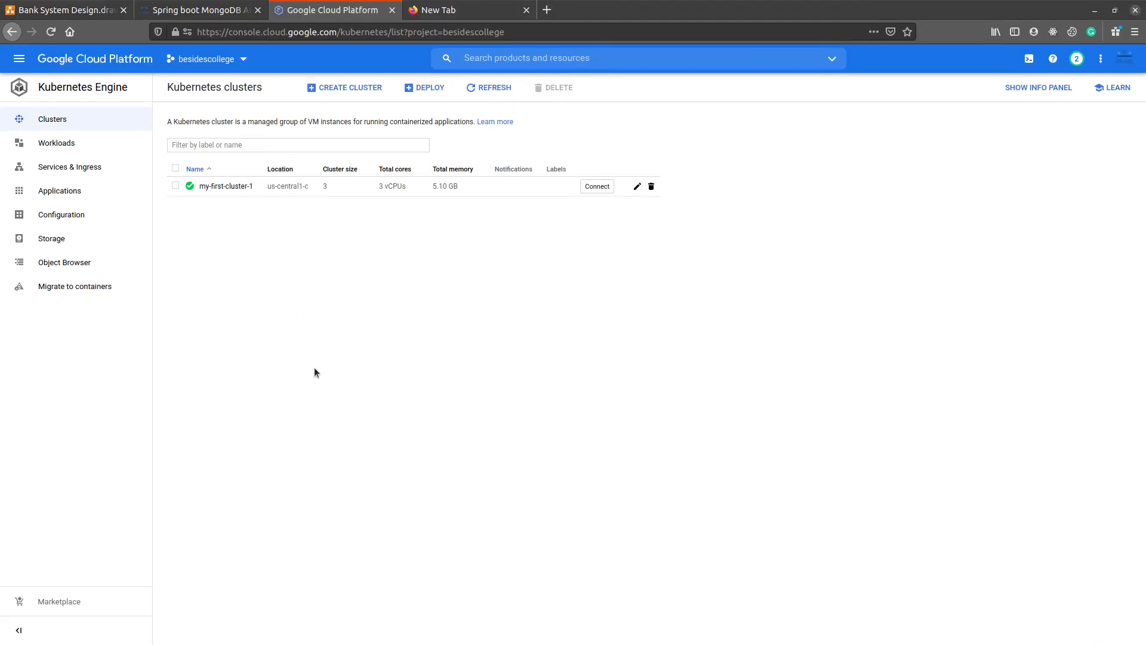
Step: Delete the Kubernetes cluster my-first-cluster-1 and check the workloads and clusters lists
left_click(175, 186)
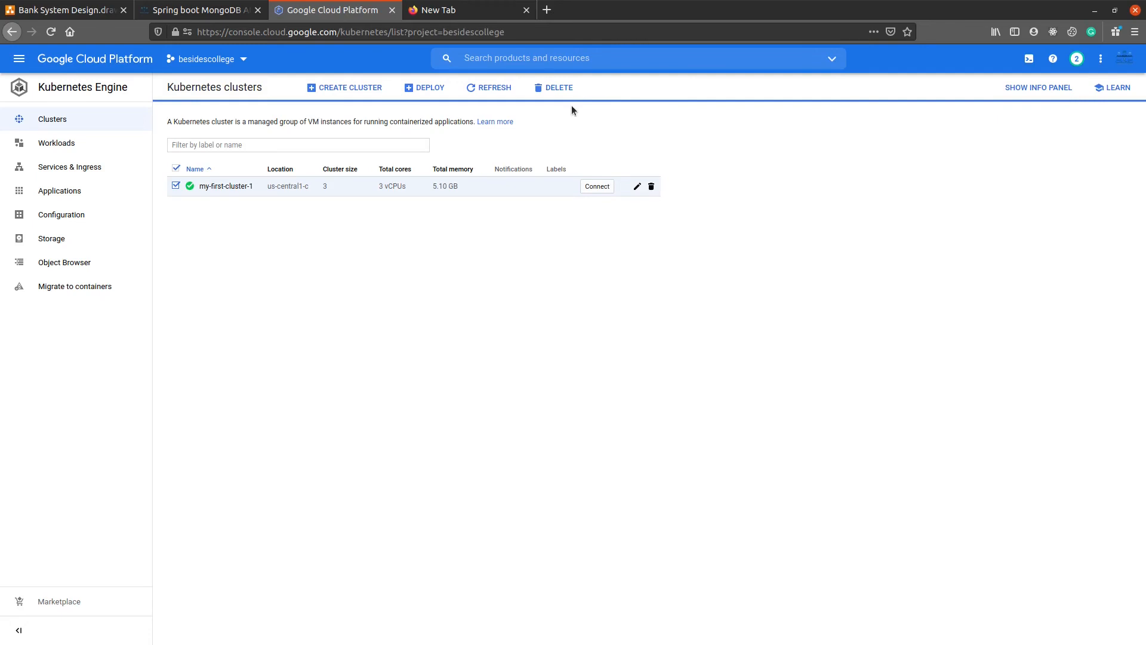
left_click(554, 89)
left_click(757, 388)
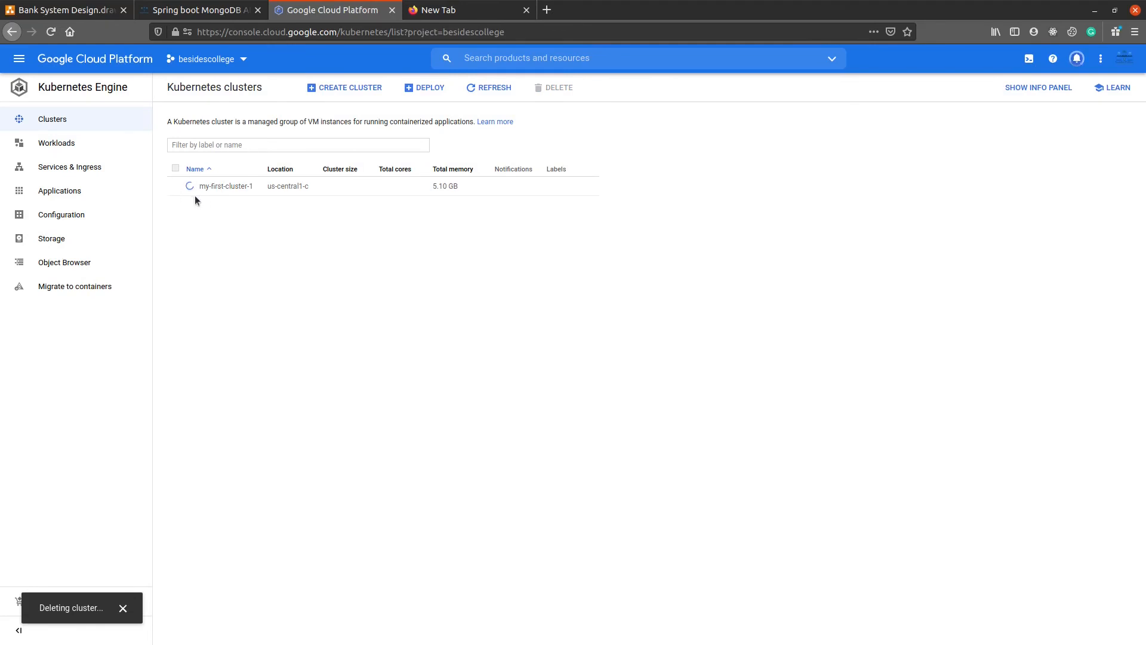
left_click(111, 146)
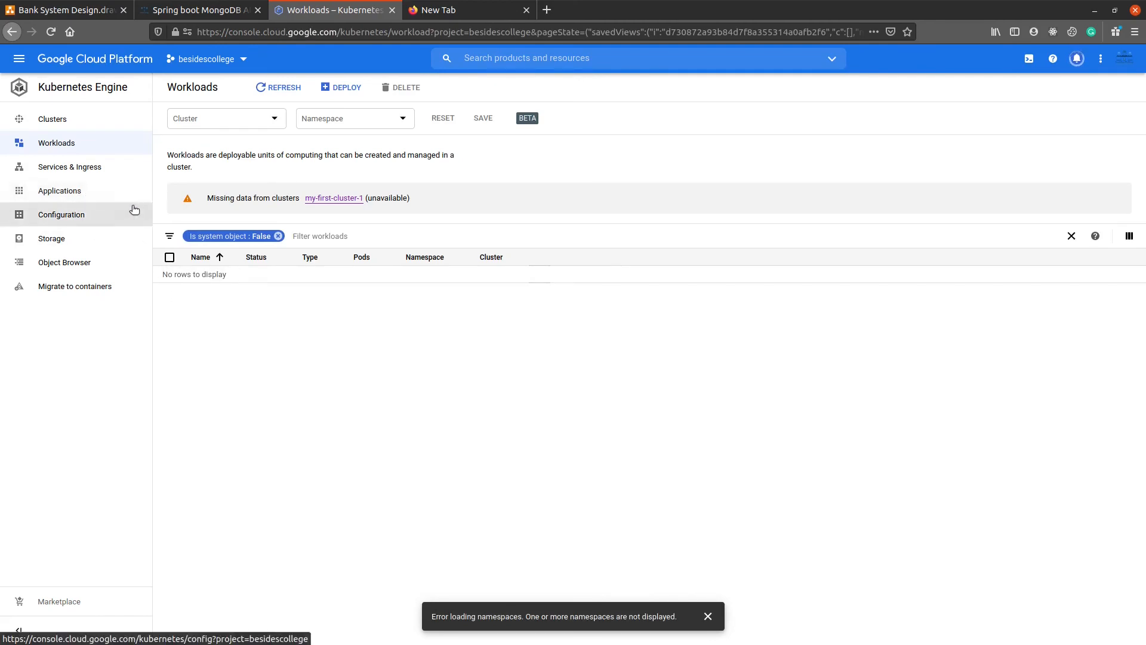
left_click(74, 122)
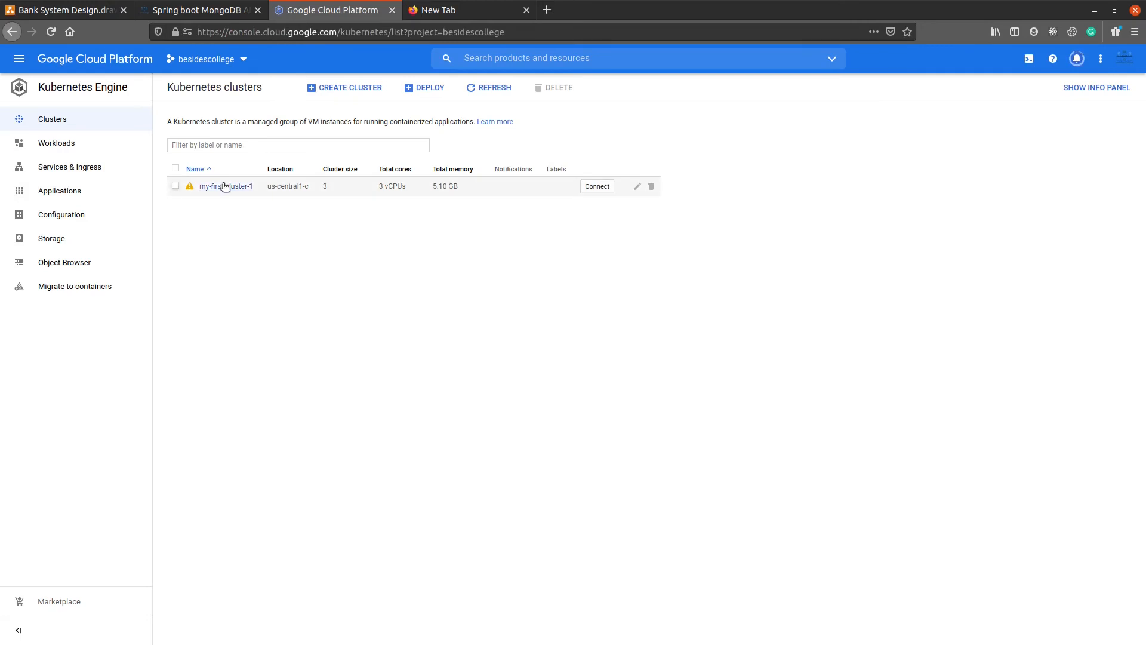
Step: Review the billing account overview and open its cost reports
left_click(19, 58)
scroll(68, 443, "down", 10)
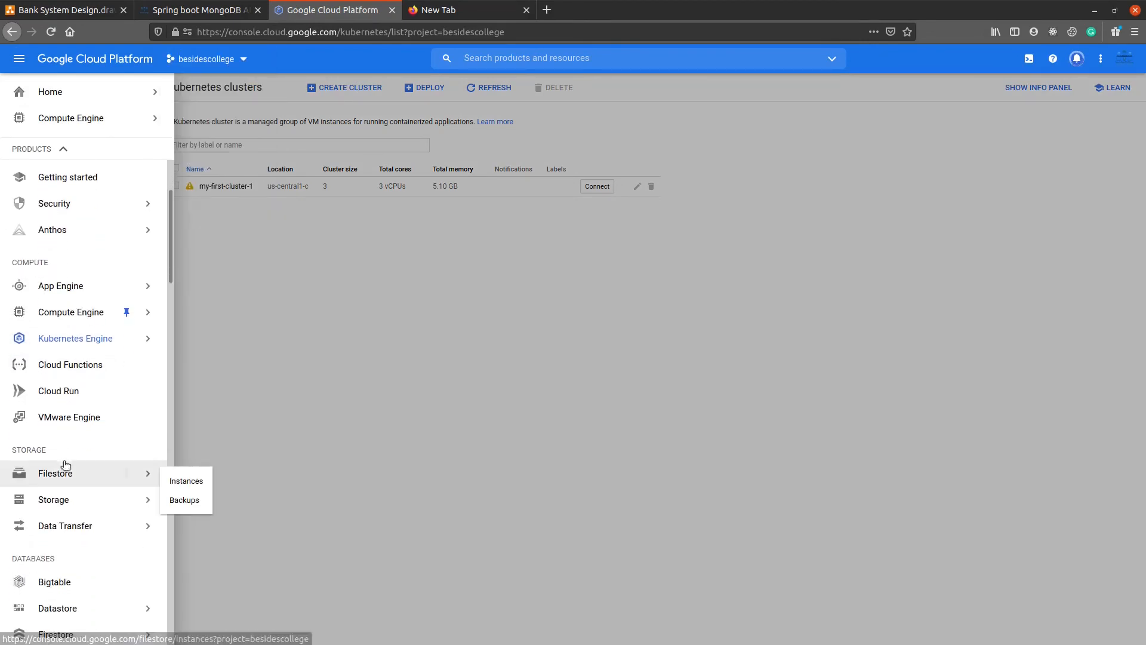
scroll(89, 486, "up", 10)
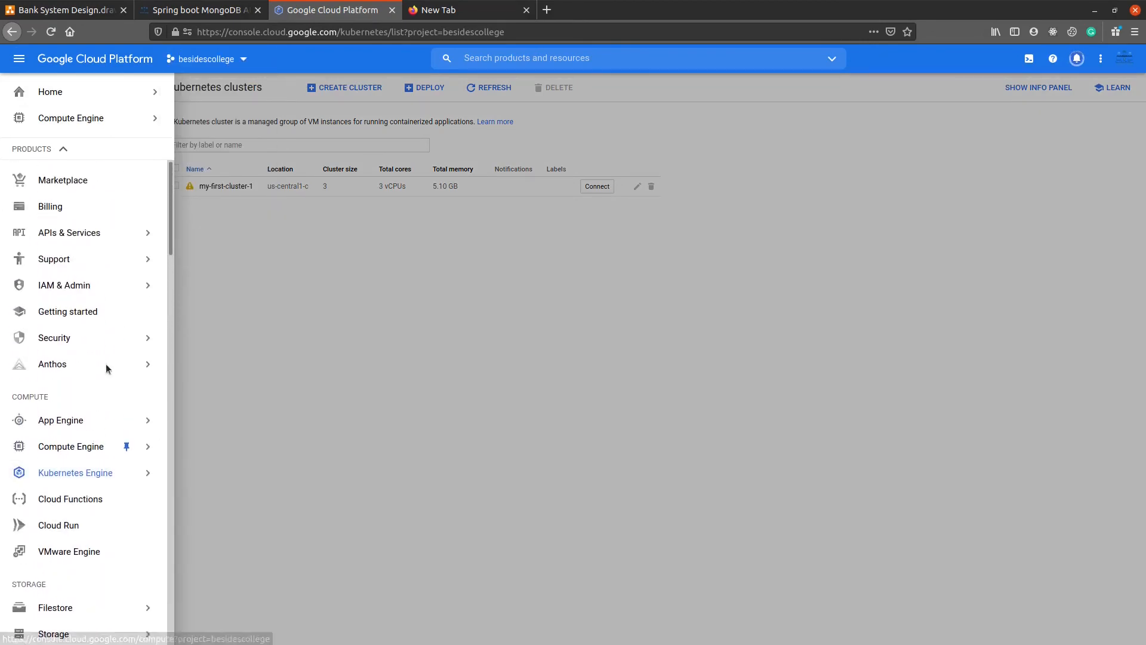
left_click(52, 206)
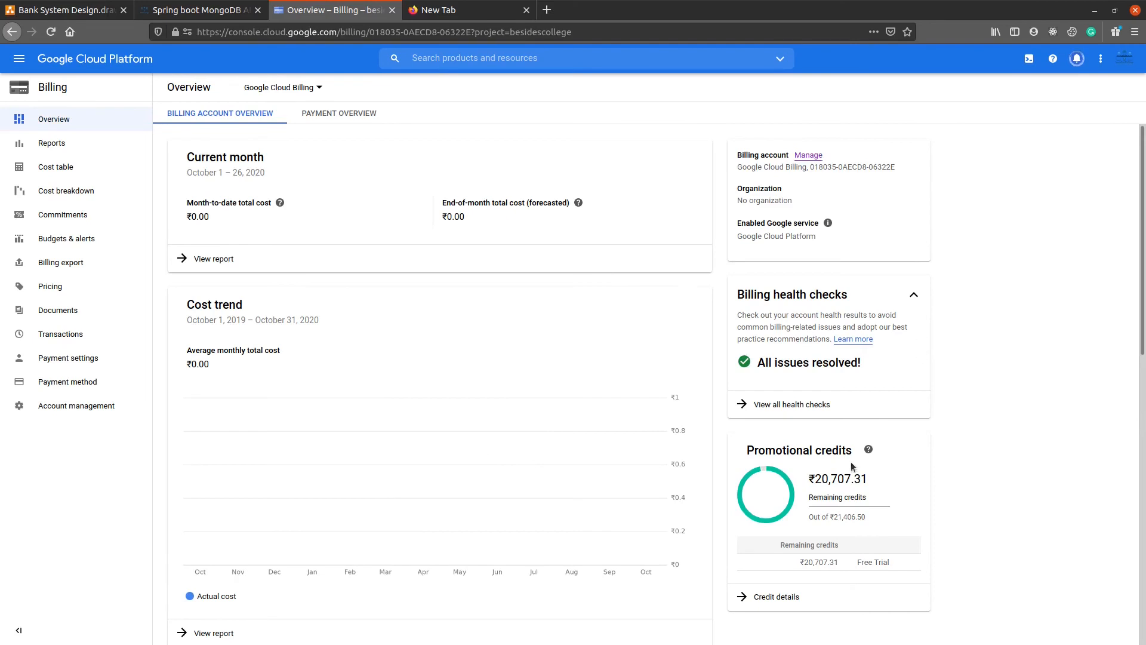
left_click(83, 145)
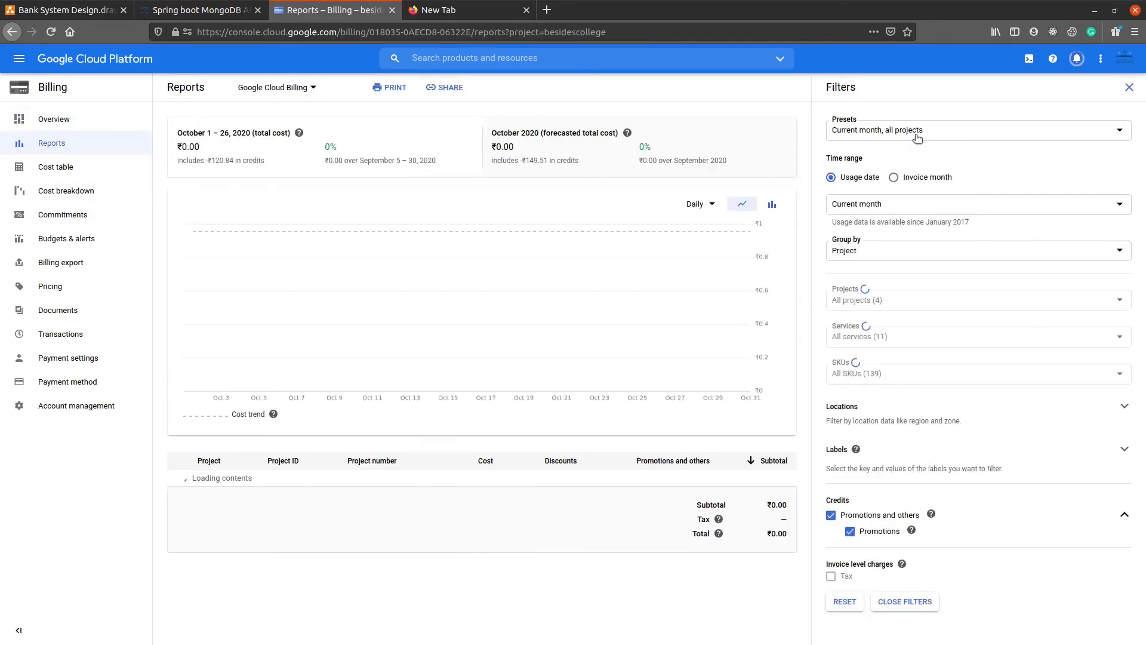
Step: Exclude promotions and other credits from the current month's cost report and group the costs by SKU
left_click(967, 525)
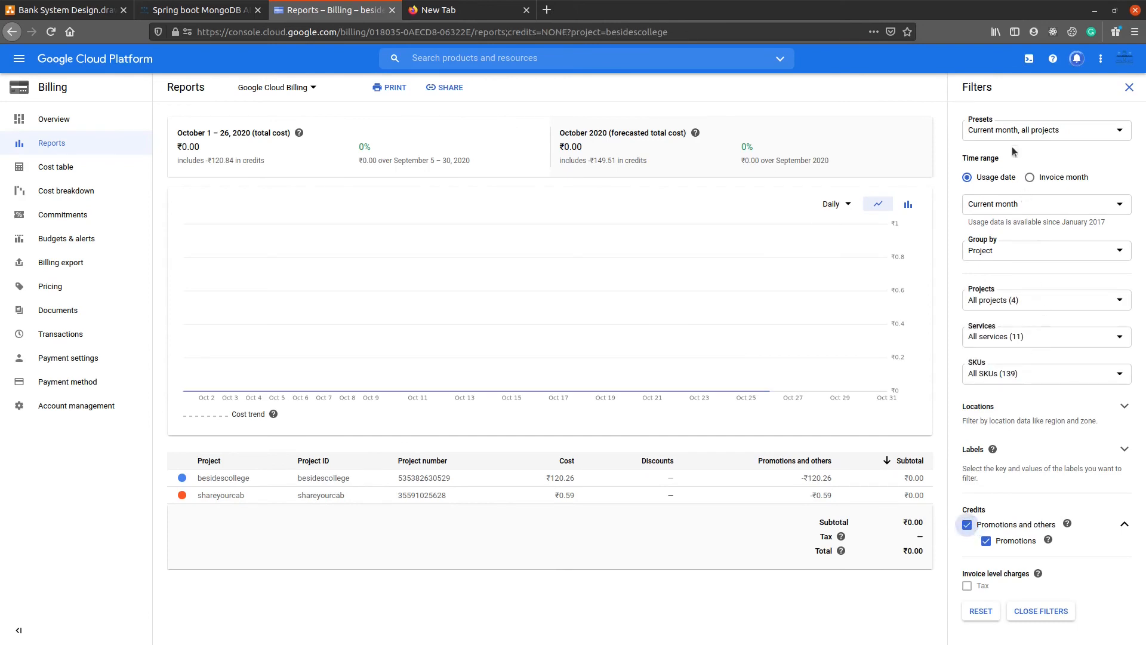
left_click(955, 200)
left_click(1041, 259)
left_click(1023, 295)
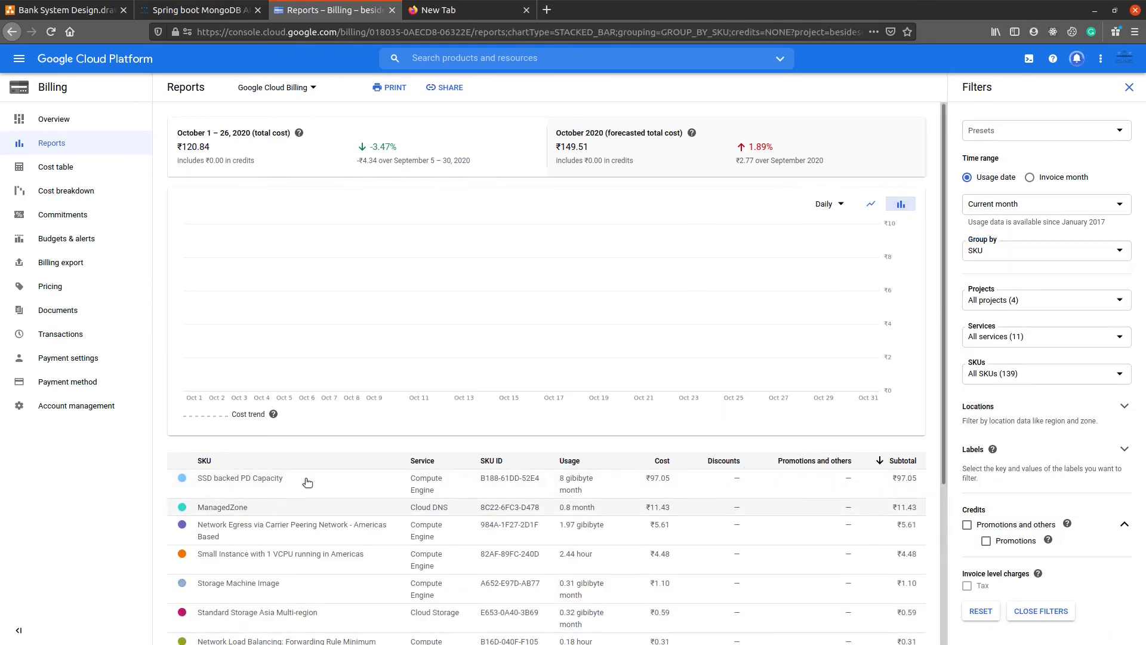
Step: Compare the SKU cost report with and without promotional credits and review the cost of each SKU
mouse_move(735, 281)
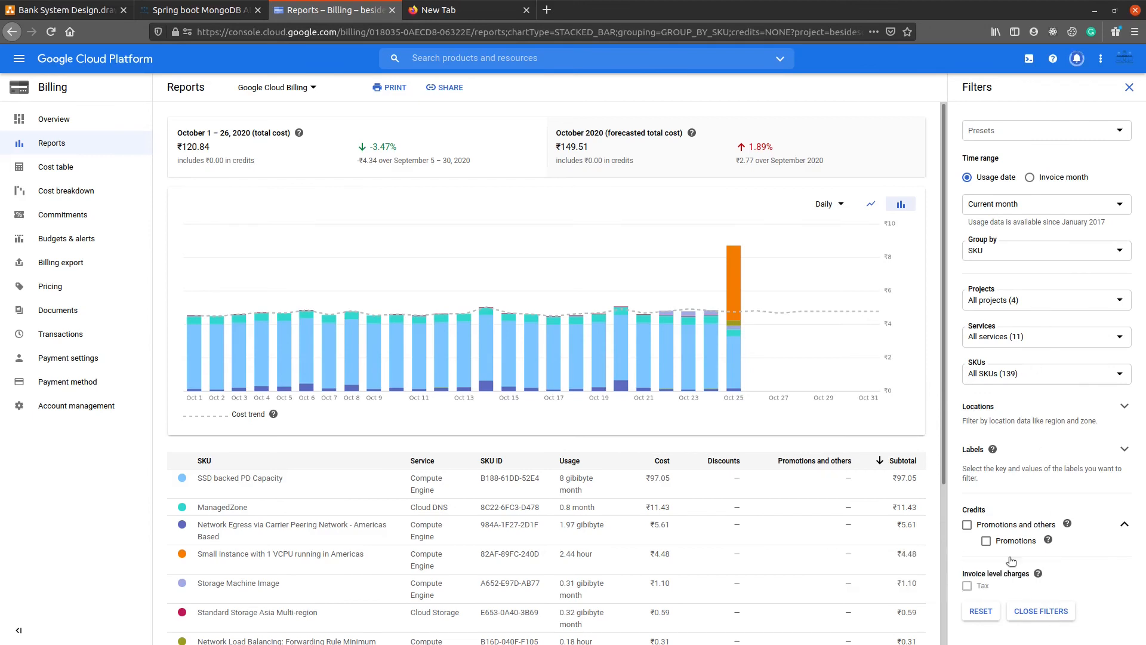
left_click(967, 525)
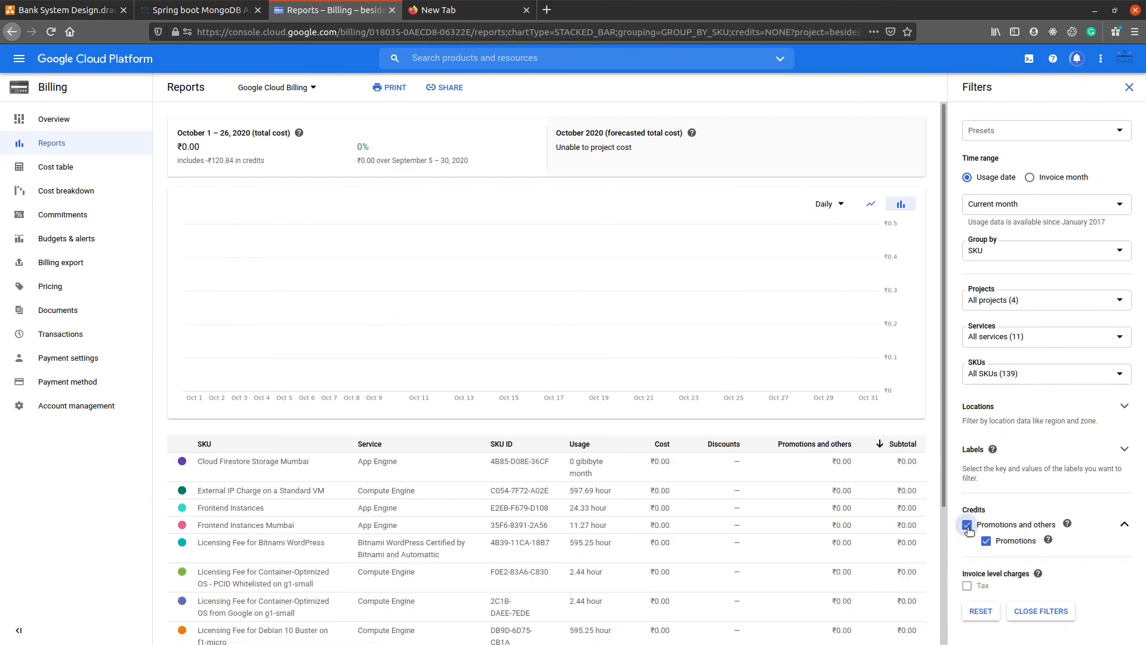
left_click(967, 525)
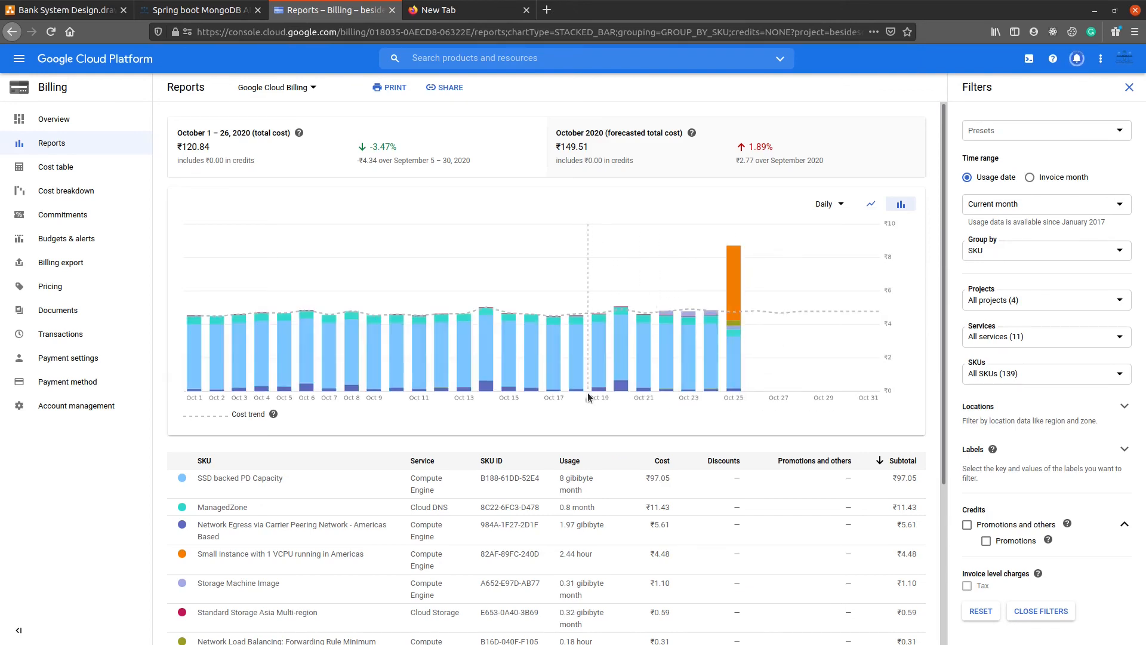
scroll(571, 413, "down", 3)
scroll(571, 423, "up", 3)
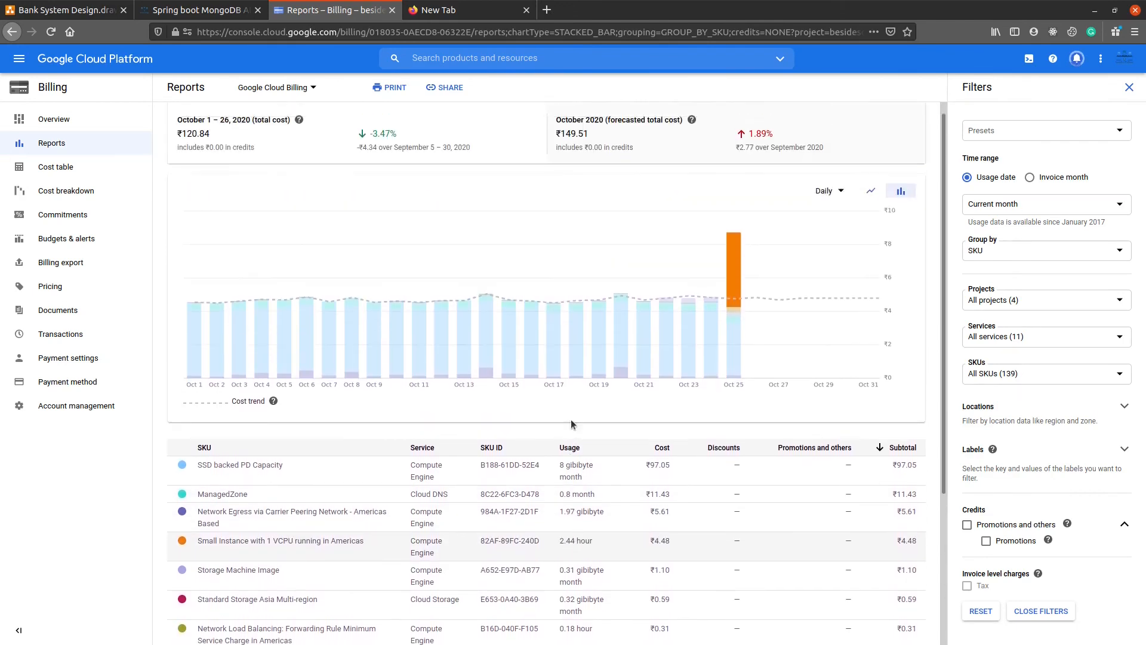